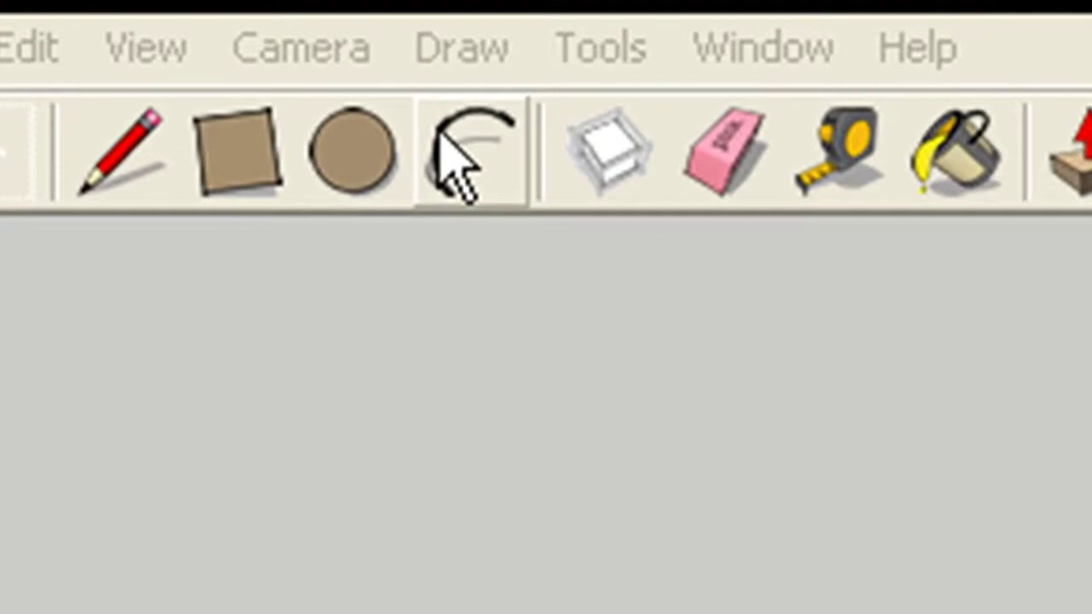
# Draw a 12-sided arch from the origin along the green axis and close its base into a face
pyautogui.click(452, 150)
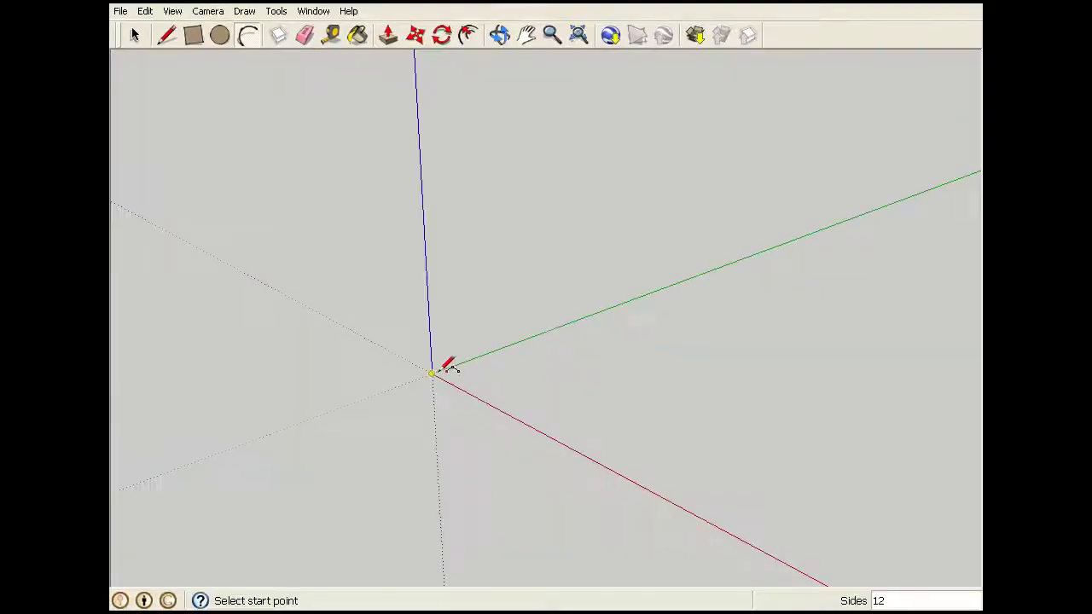
pyautogui.click(432, 373)
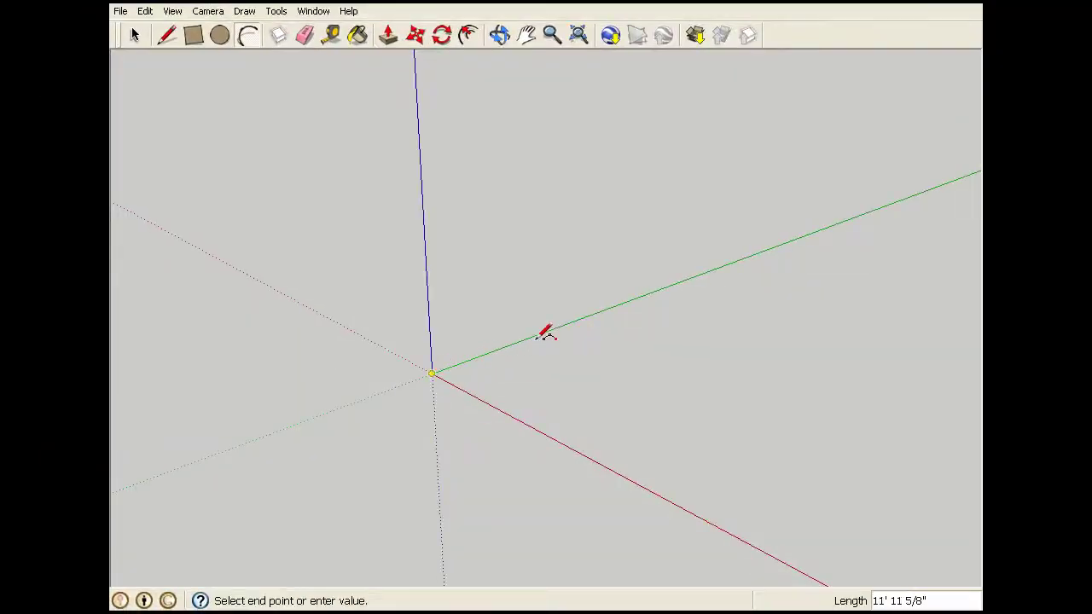
pyautogui.click(649, 291)
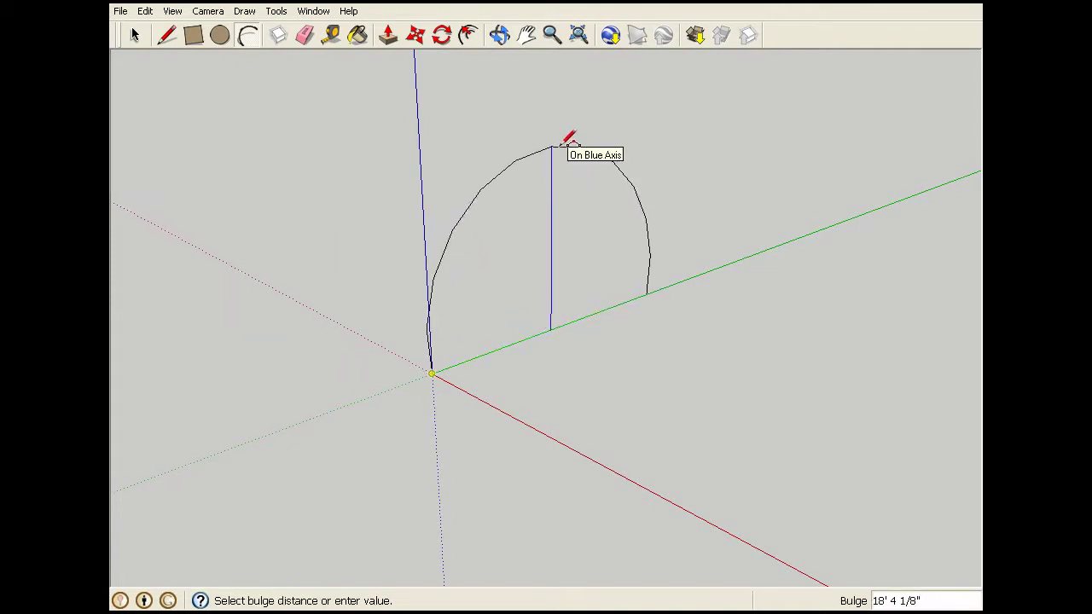
pyautogui.click(563, 144)
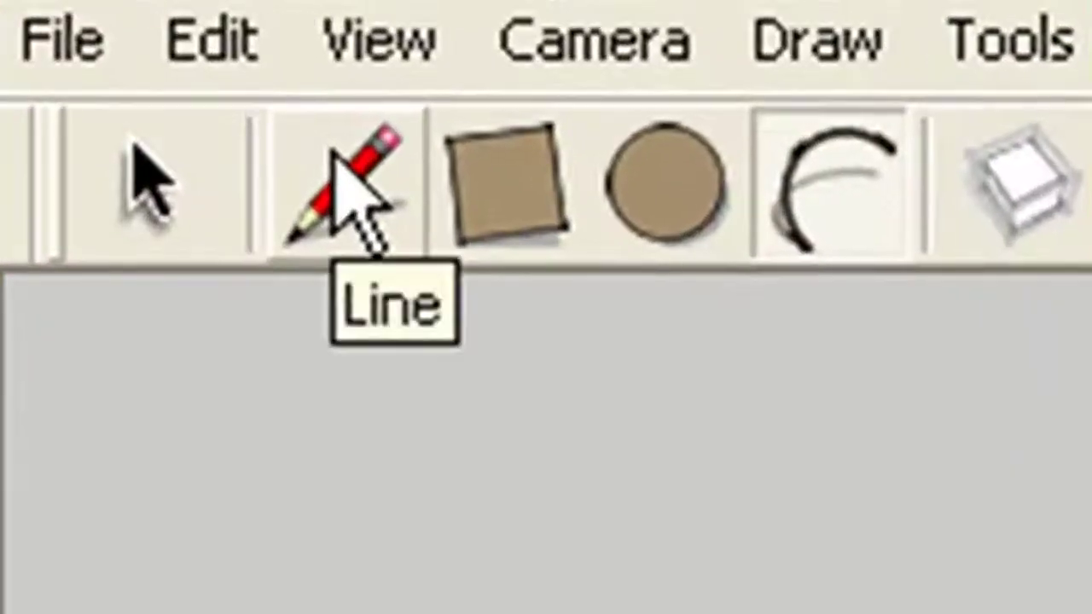
pyautogui.click(167, 35)
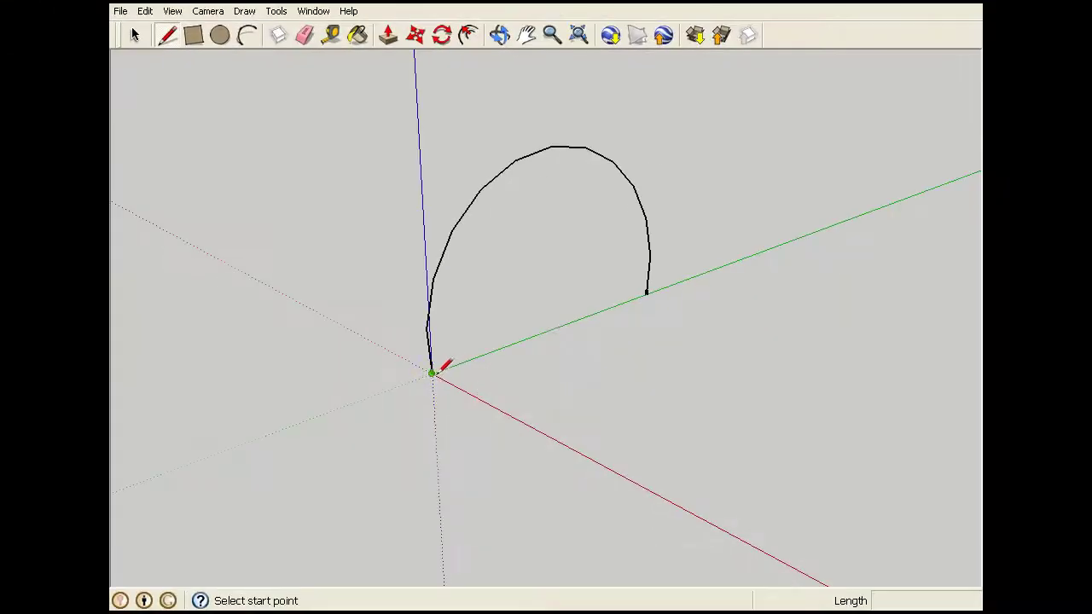
pyautogui.click(433, 373)
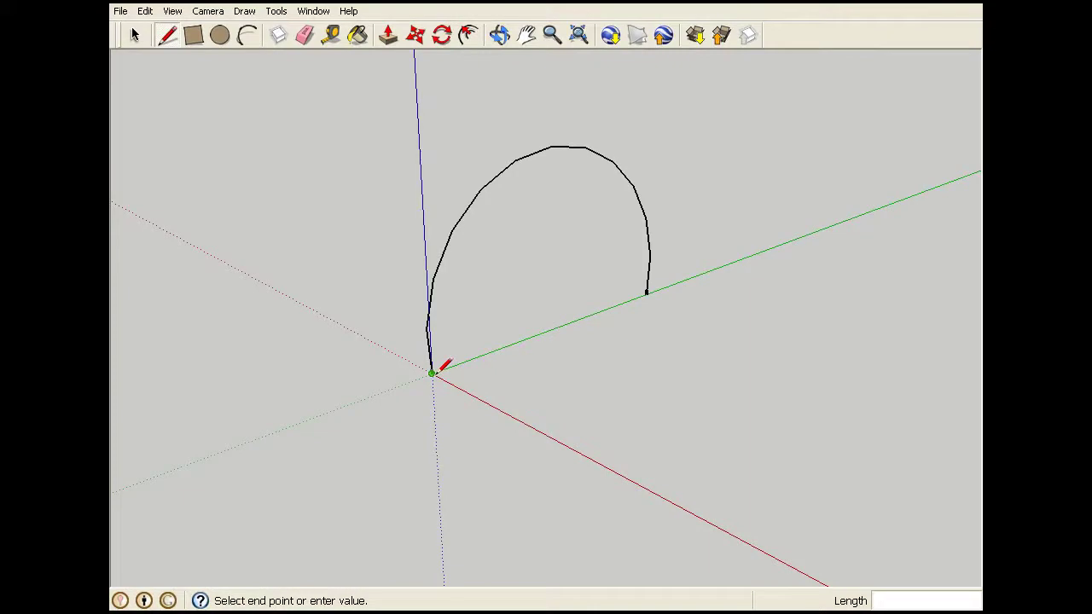
pyautogui.click(648, 293)
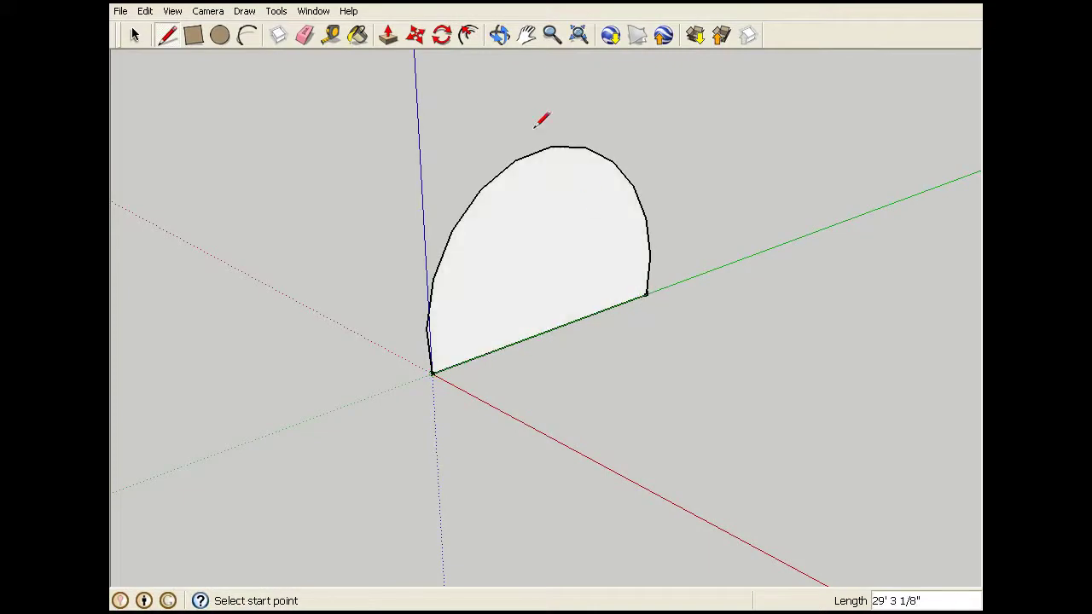
# Push/Pull the arch face out 78' 11 1/2" into a long half-cylinder
pyautogui.click(500, 35)
pyautogui.moveTo(598, 111)
pyautogui.mouseDown()
pyautogui.moveTo(669, 136)
pyautogui.moveTo(803, 78)
pyautogui.moveTo(336, 77)
pyautogui.moveTo(383, 149)
pyautogui.moveTo(422, 93)
pyautogui.mouseUp()
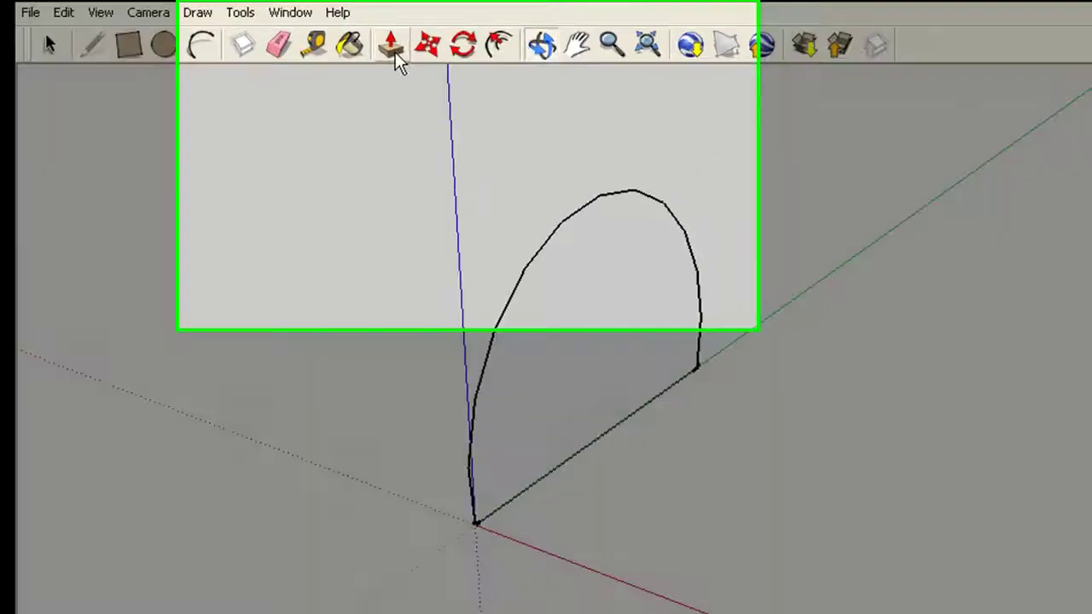
pyautogui.click(394, 53)
pyautogui.moveTo(559, 269); pyautogui.dragTo(128, 168)
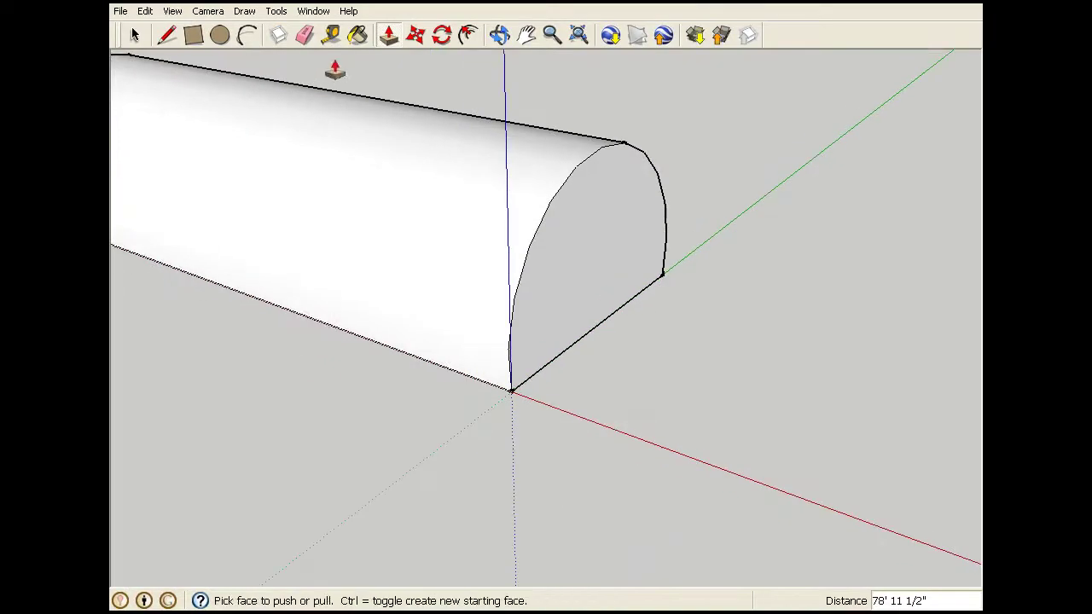
# Draw an inner arc on the half-cylinder's end face, just inside its outer edge
pyautogui.click(507, 39)
pyautogui.moveTo(669, 123)
pyautogui.mouseDown()
pyautogui.moveTo(304, 70)
pyautogui.moveTo(512, 101)
pyautogui.moveTo(461, 89)
pyautogui.mouseUp()
pyautogui.click(247, 34)
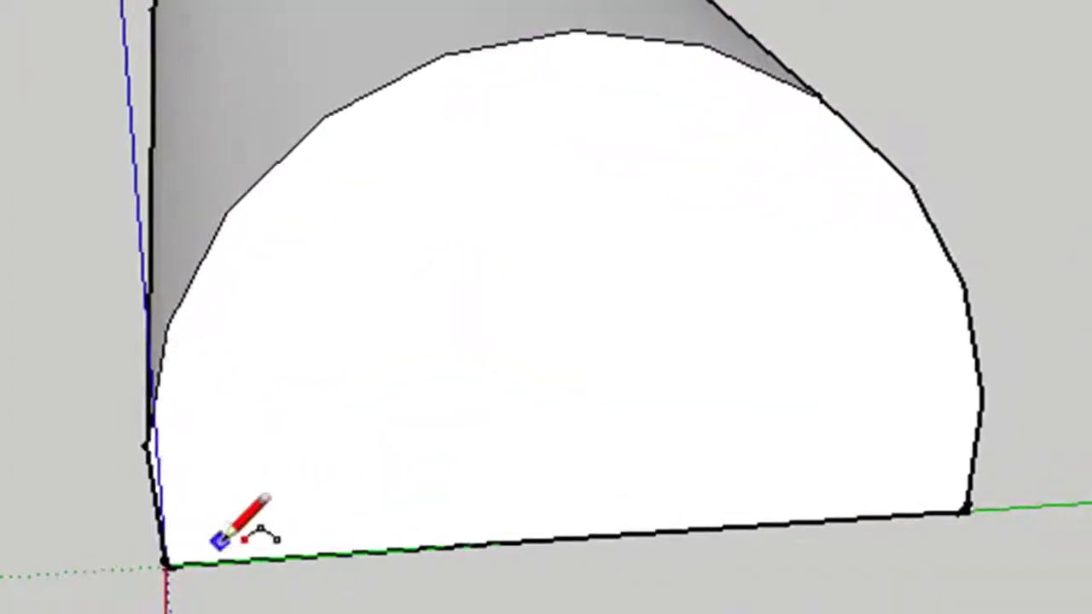
pyautogui.click(207, 562)
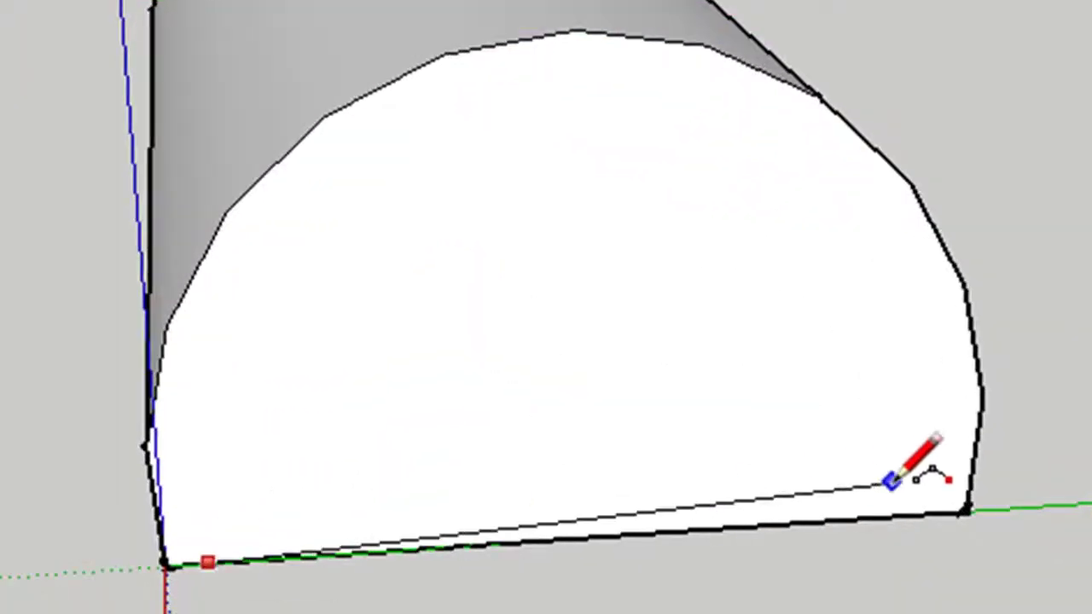
pyautogui.click(927, 513)
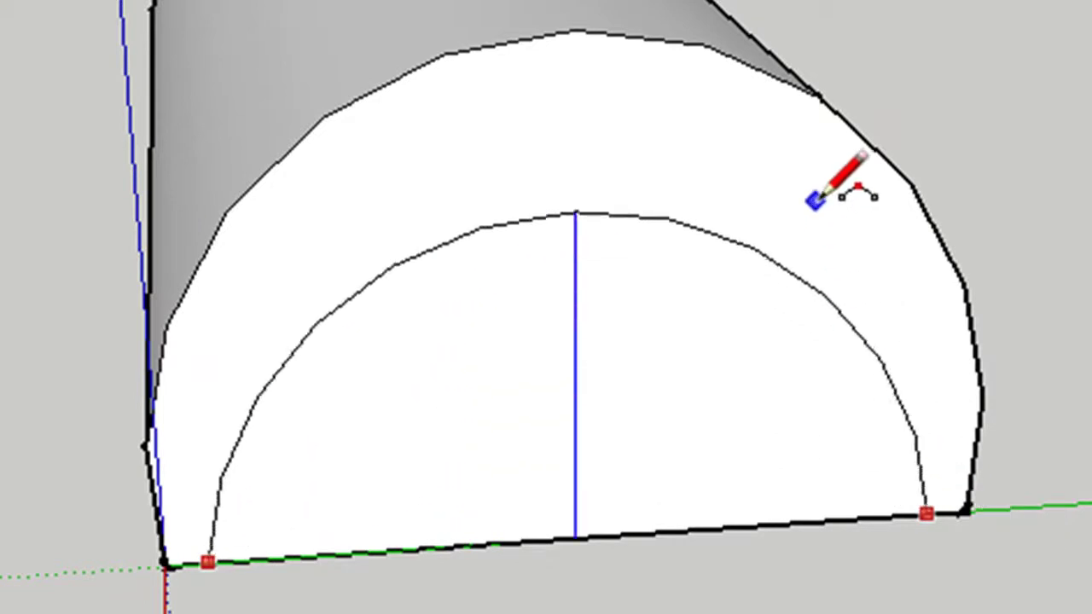
pyautogui.click(764, 72)
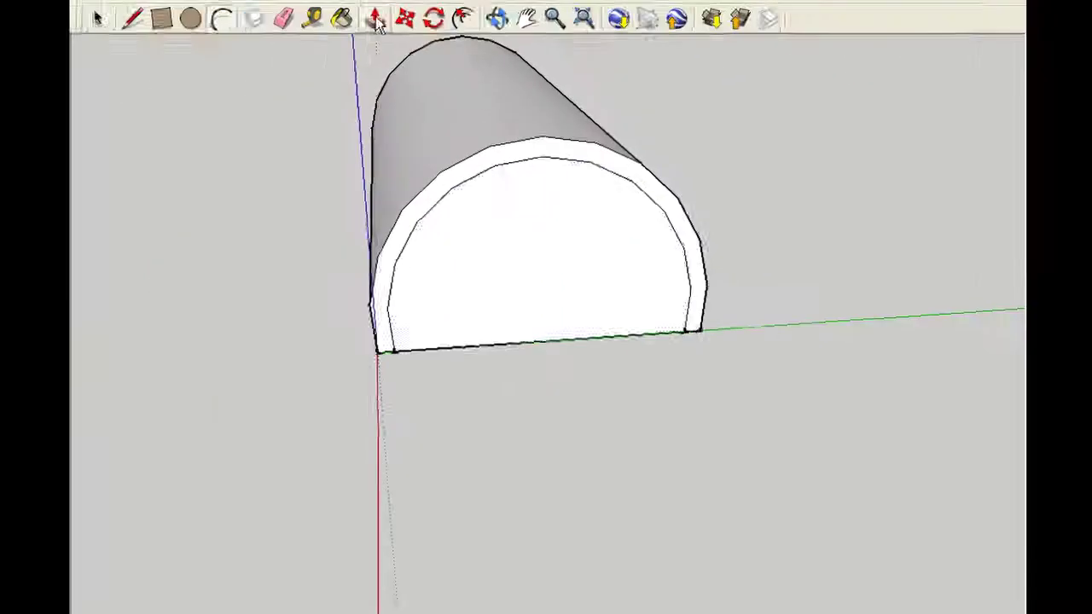
# Push the inner arch face right through, leaving a thin open-ended tunnel shell
pyautogui.click(376, 19)
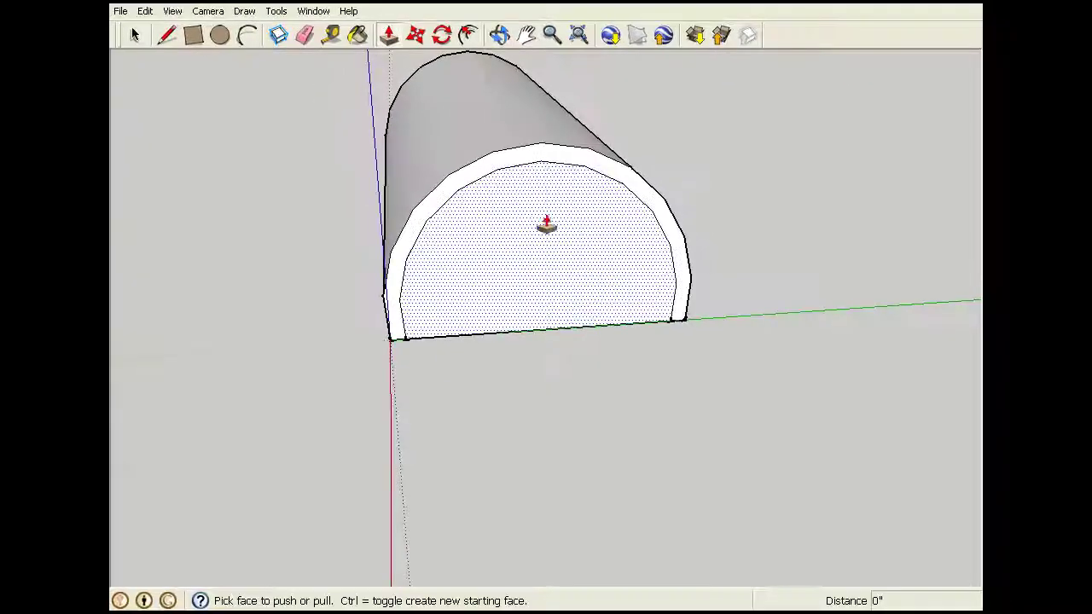
pyautogui.moveTo(596, 300); pyautogui.dragTo(467, 113)
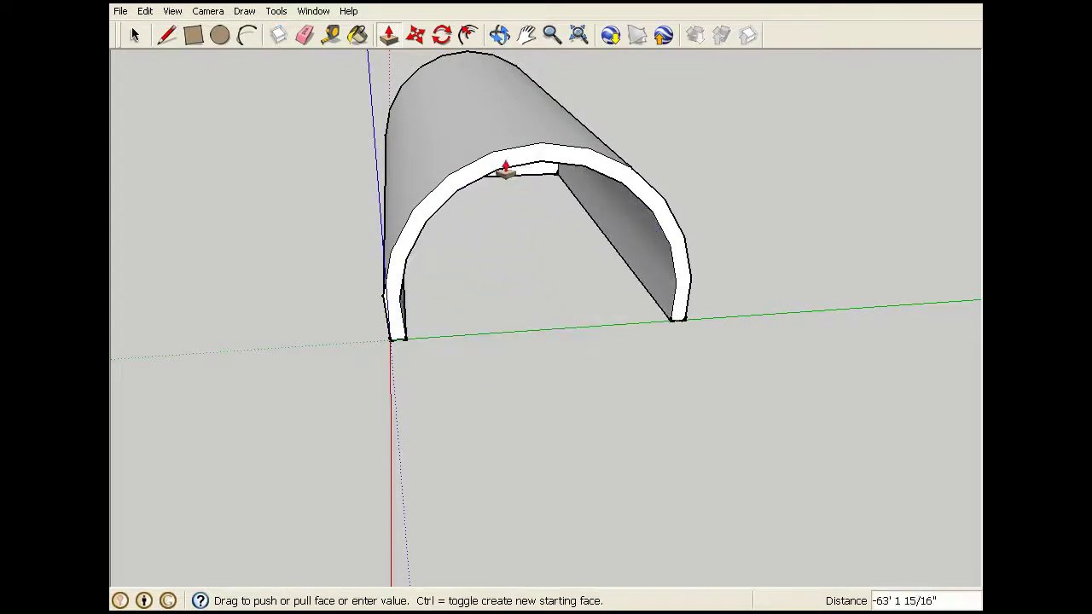
pyautogui.click(501, 34)
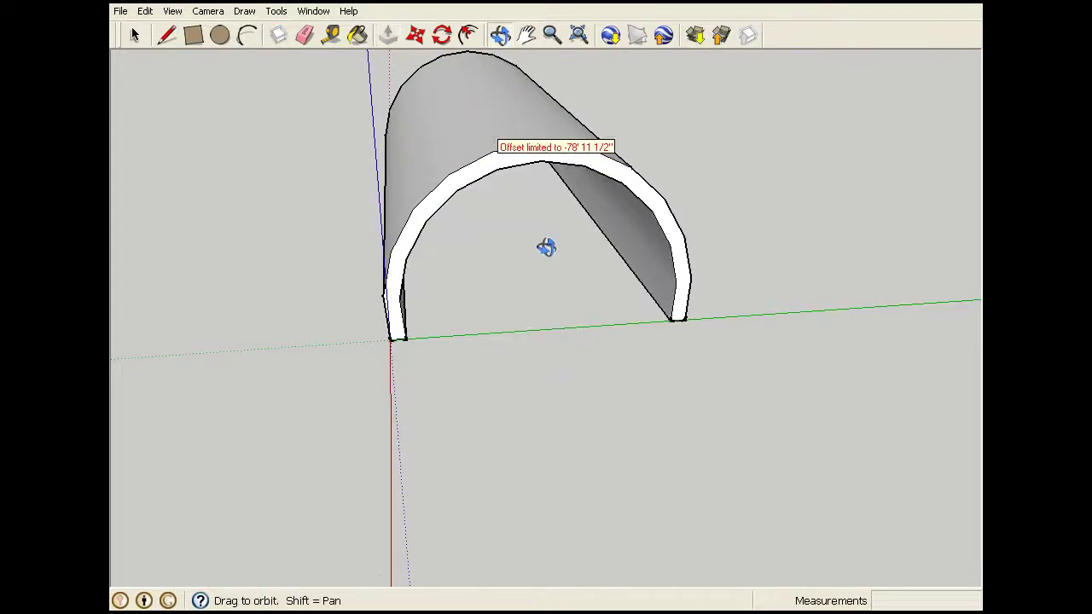
pyautogui.moveTo(549, 251); pyautogui.dragTo(631, 311)
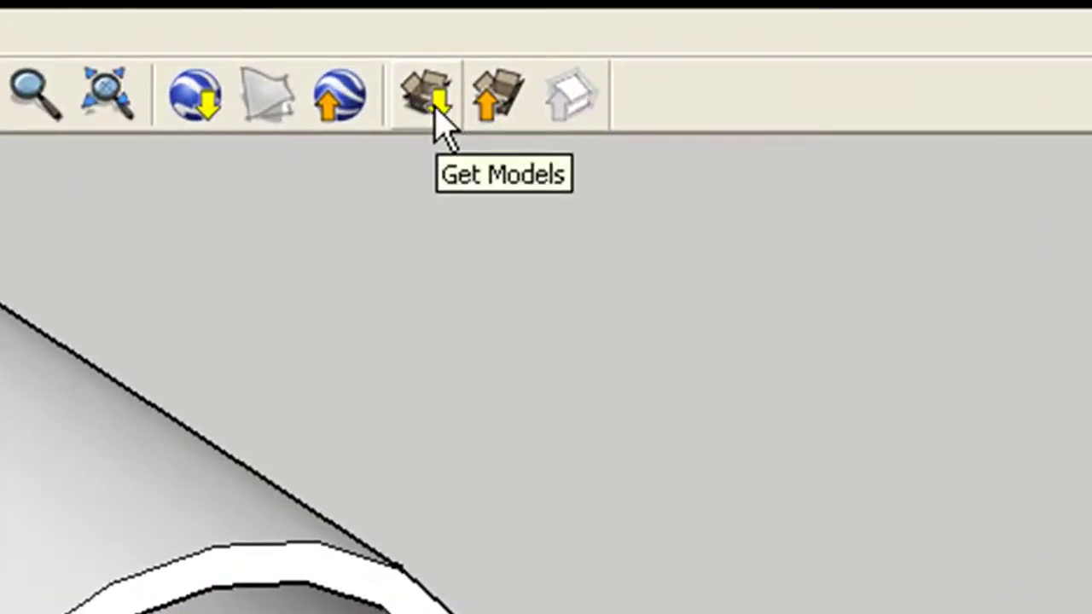
# Search 3D Warehouse for 'railroad track' and load the Railroad Tracks model into the scene
pyautogui.click(438, 109)
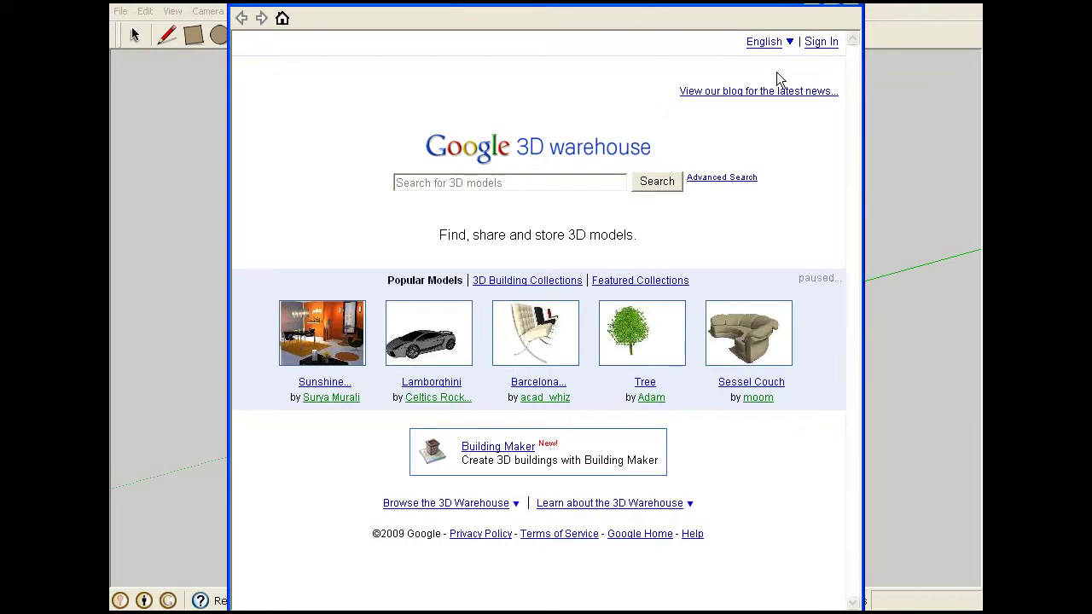
pyautogui.click(409, 182)
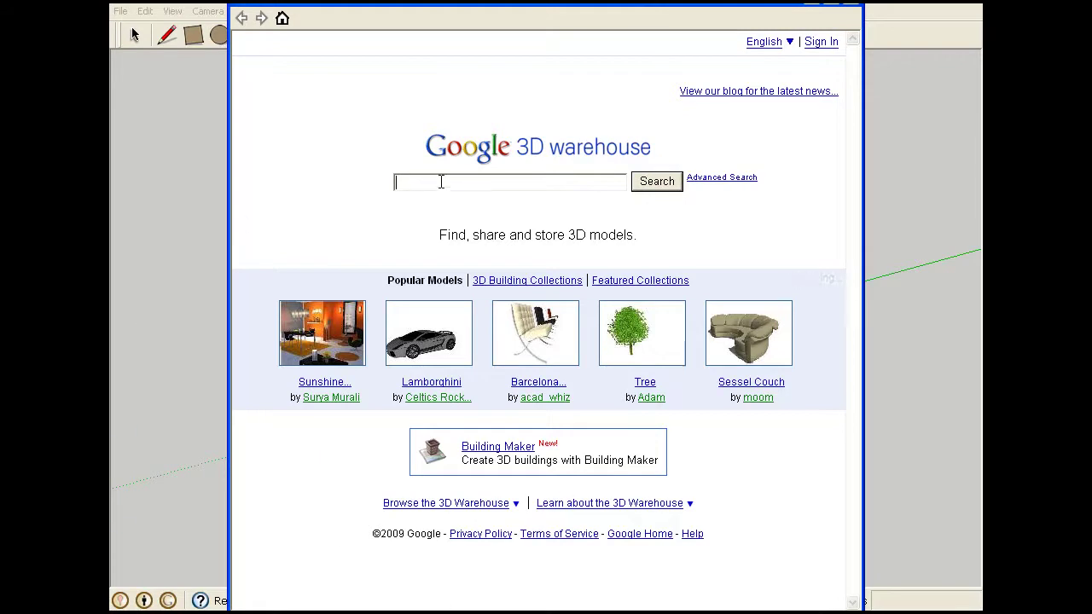
pyautogui.write('railroad tr')
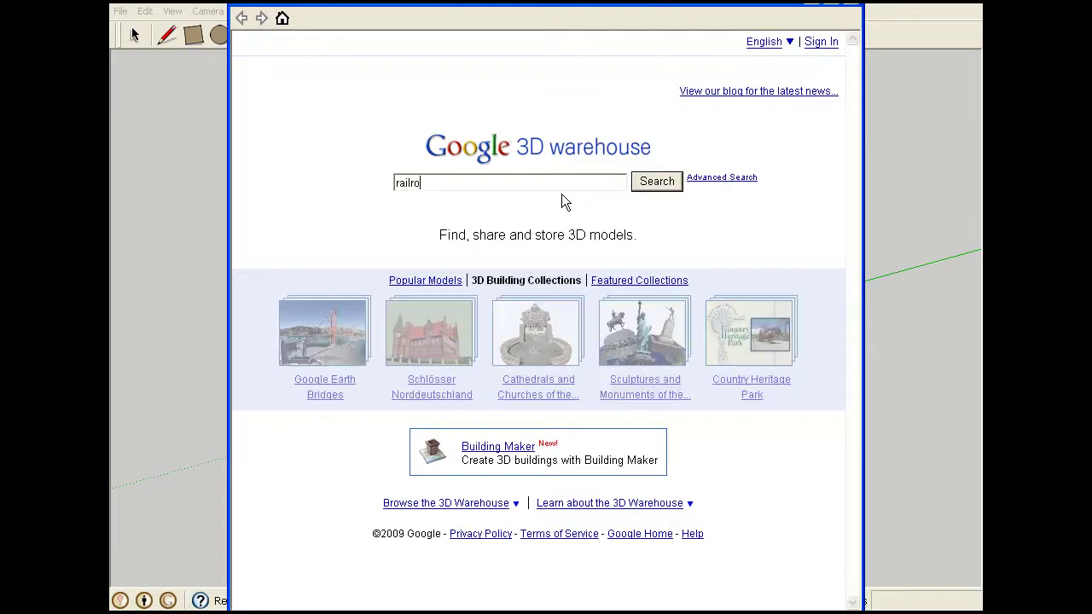
pyautogui.write('ack')
pyautogui.press('Return')
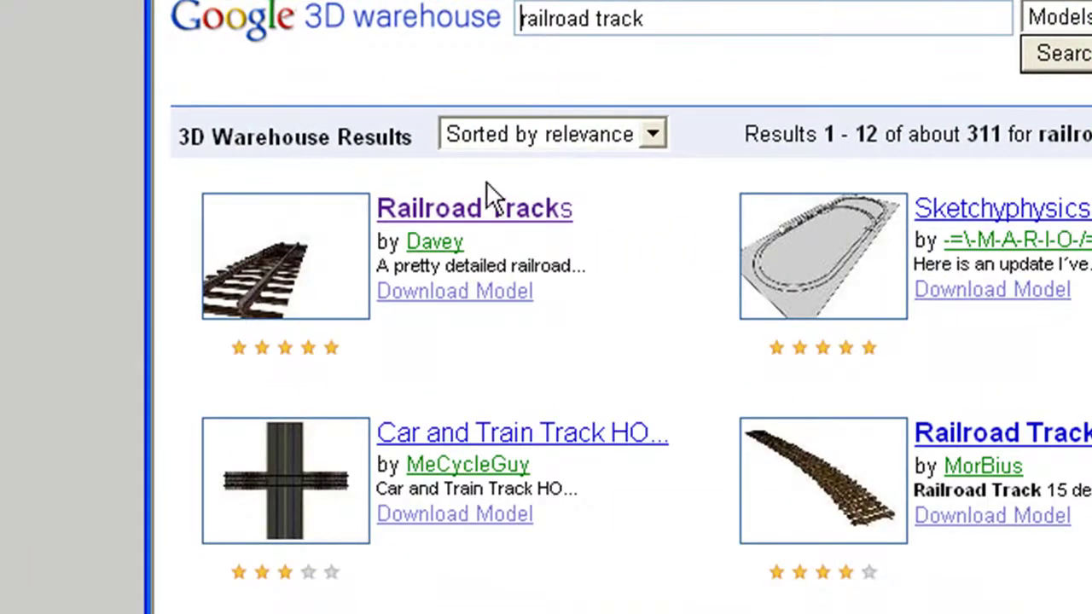
pyautogui.click(438, 291)
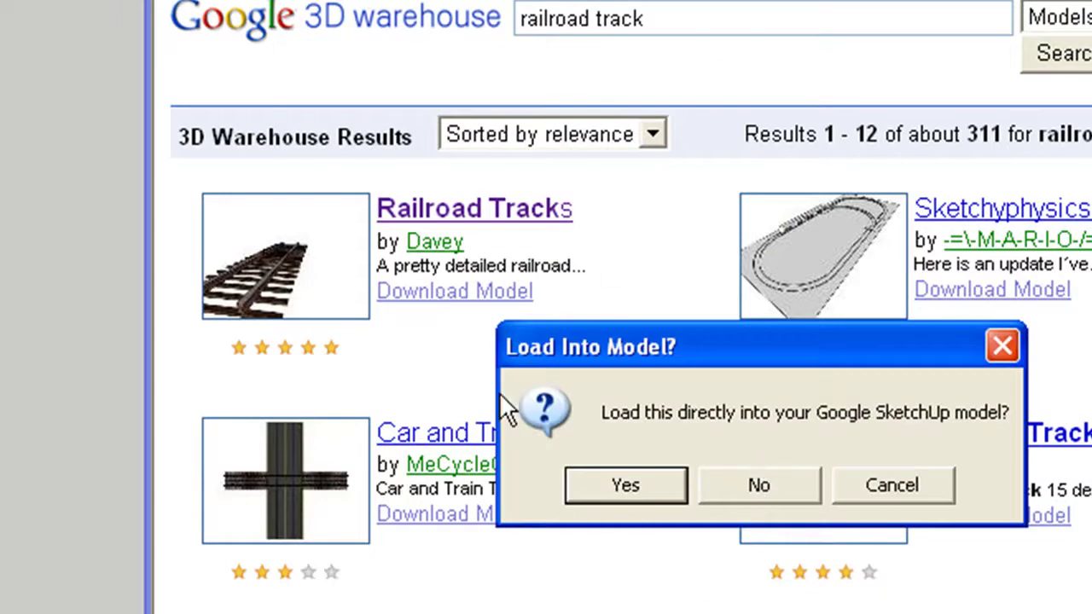
pyautogui.click(649, 485)
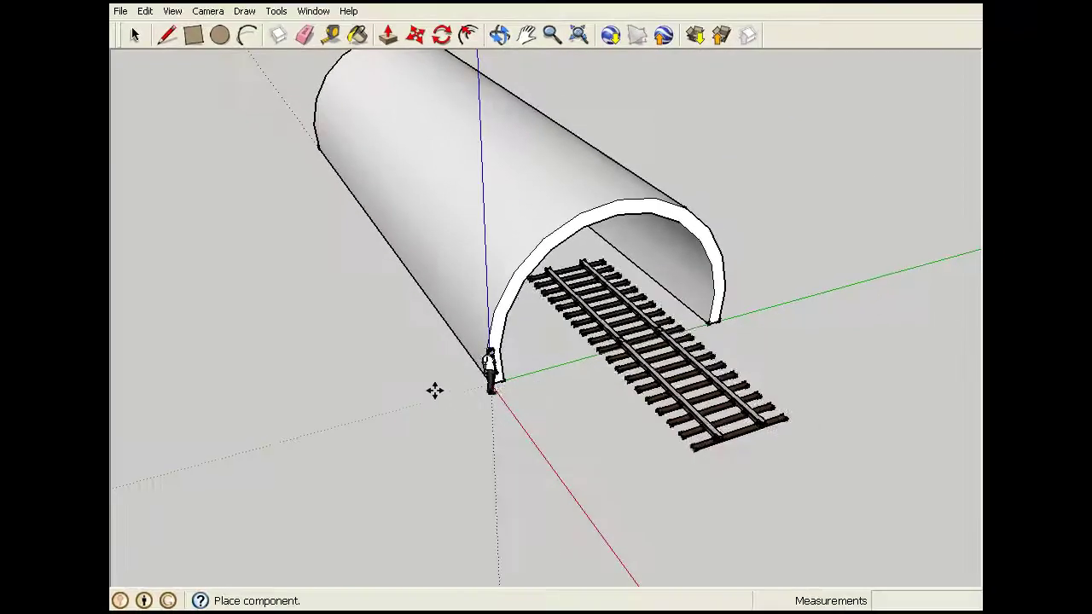
# Place the Railroad Tracks component inside the tunnel and clear the selection
pyautogui.click(418, 350)
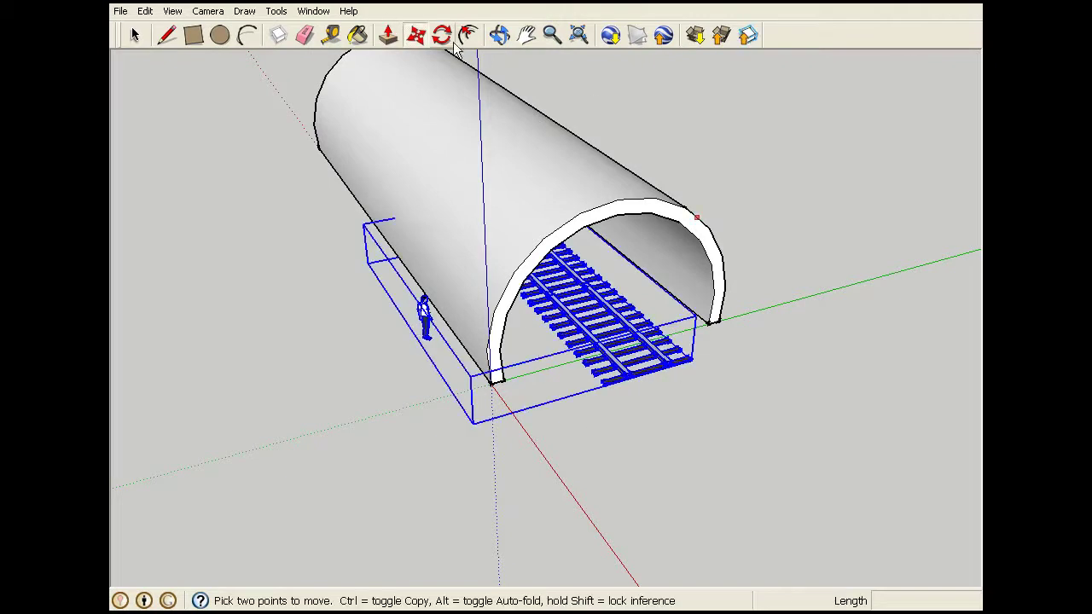
pyautogui.click(500, 34)
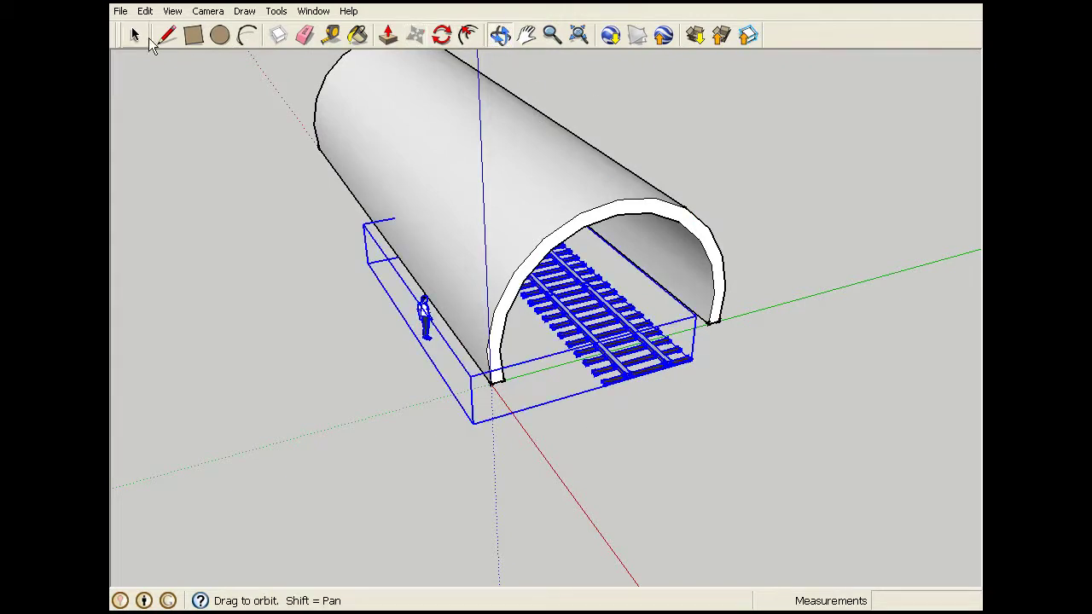
pyautogui.click(135, 36)
pyautogui.click(272, 234)
pyautogui.click(500, 34)
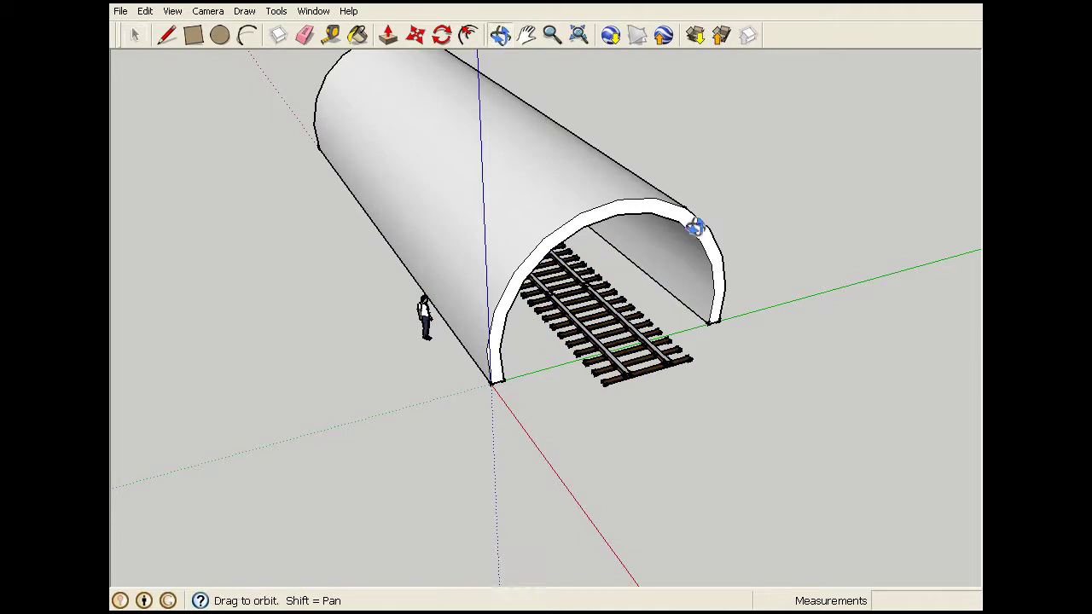
pyautogui.moveTo(756, 273); pyautogui.dragTo(707, 288)
# Search 3D Warehouse for railroad track again and load a second Railroad Tracks model
pyautogui.click(697, 36)
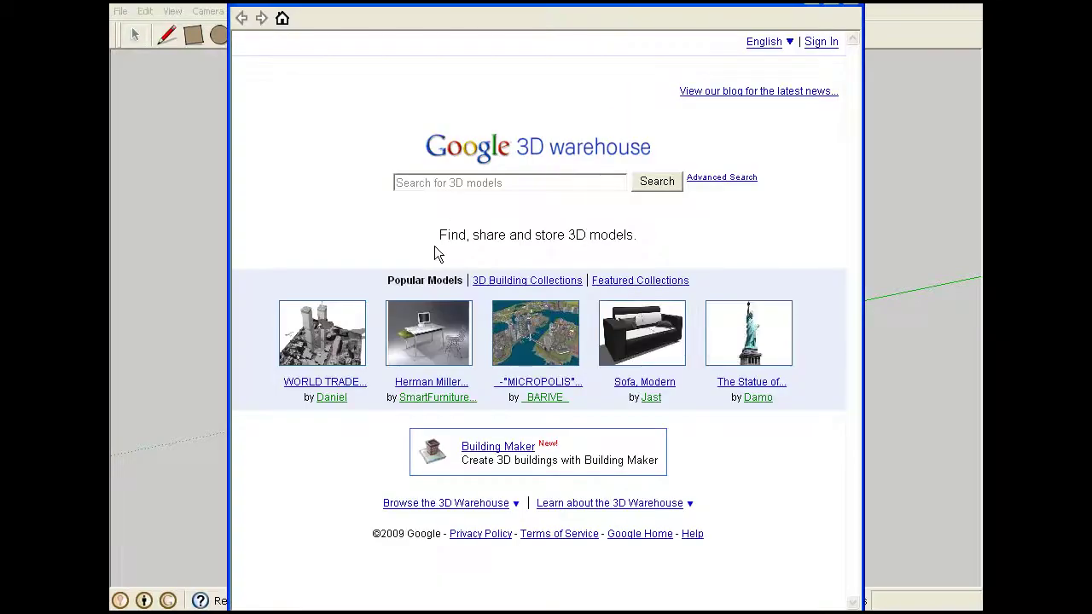
pyautogui.click(477, 185)
pyautogui.write('rail')
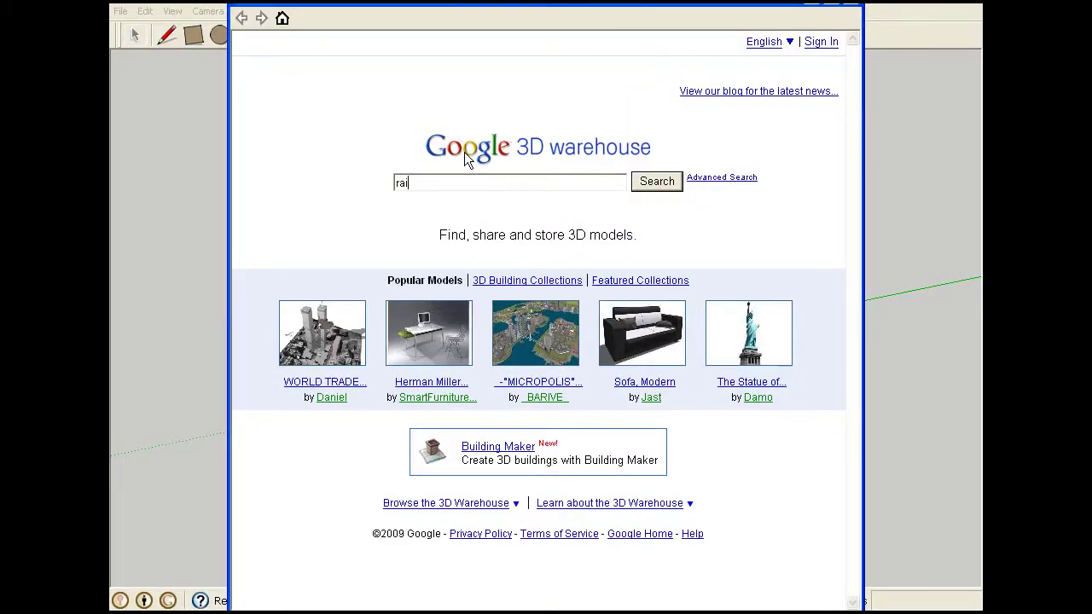
pyautogui.write('riad track')
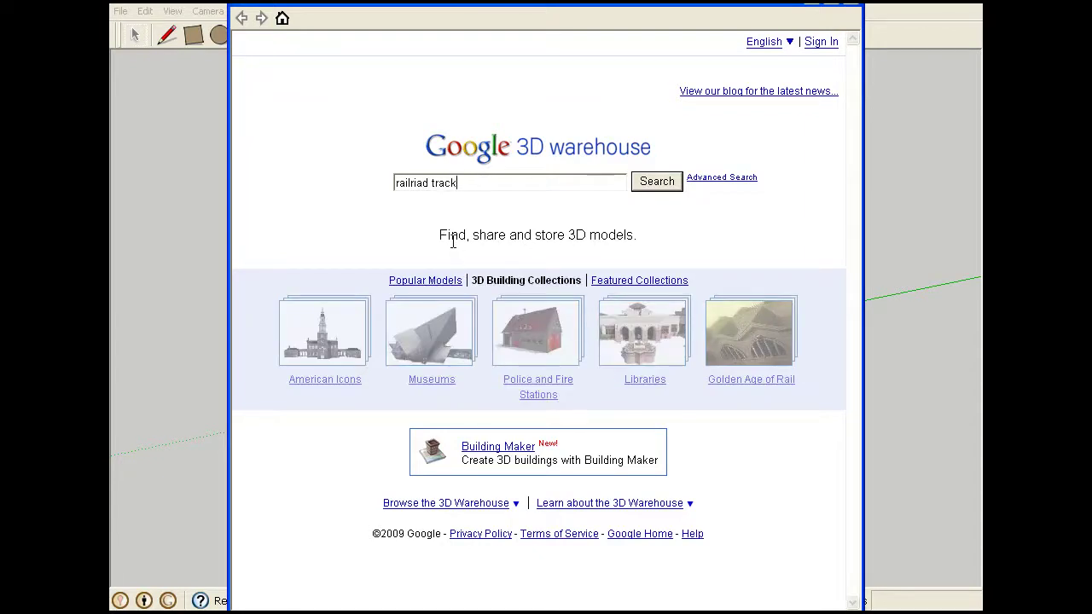
pyautogui.click(665, 183)
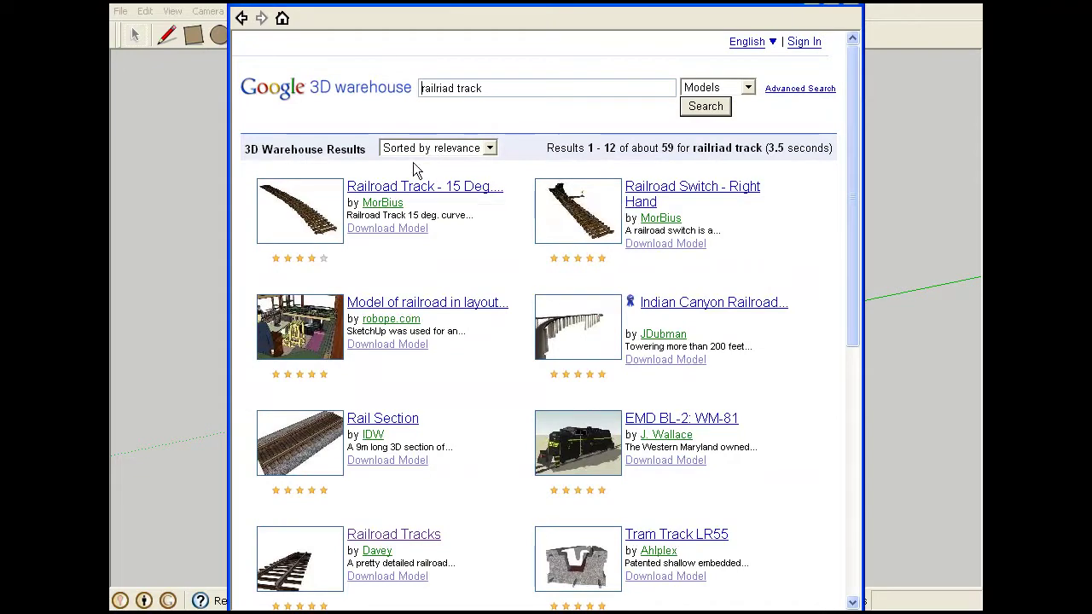
pyautogui.click(377, 534)
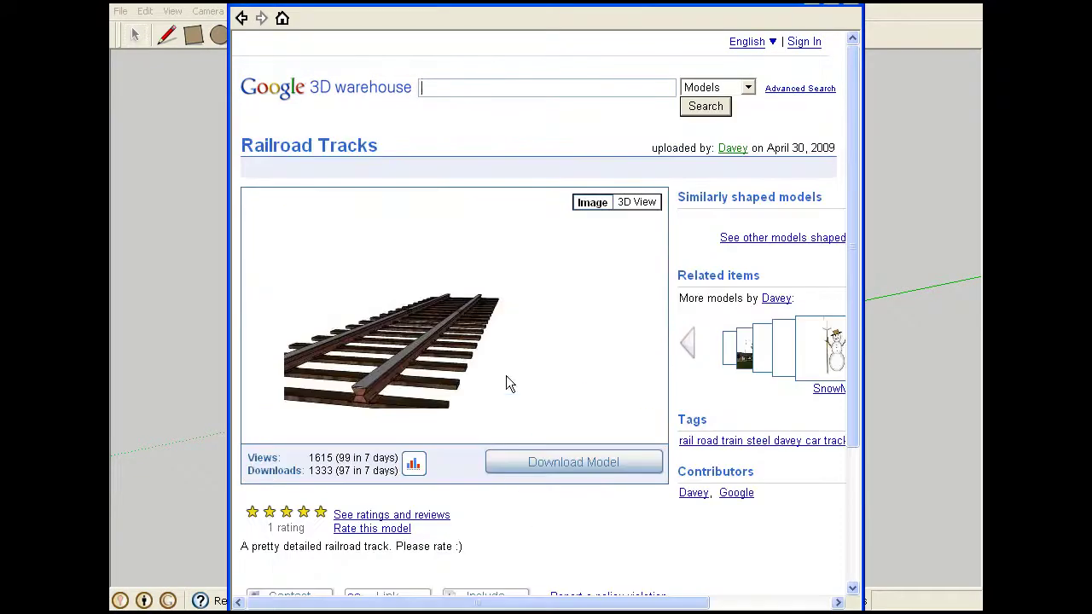
pyautogui.click(565, 468)
pyautogui.click(483, 329)
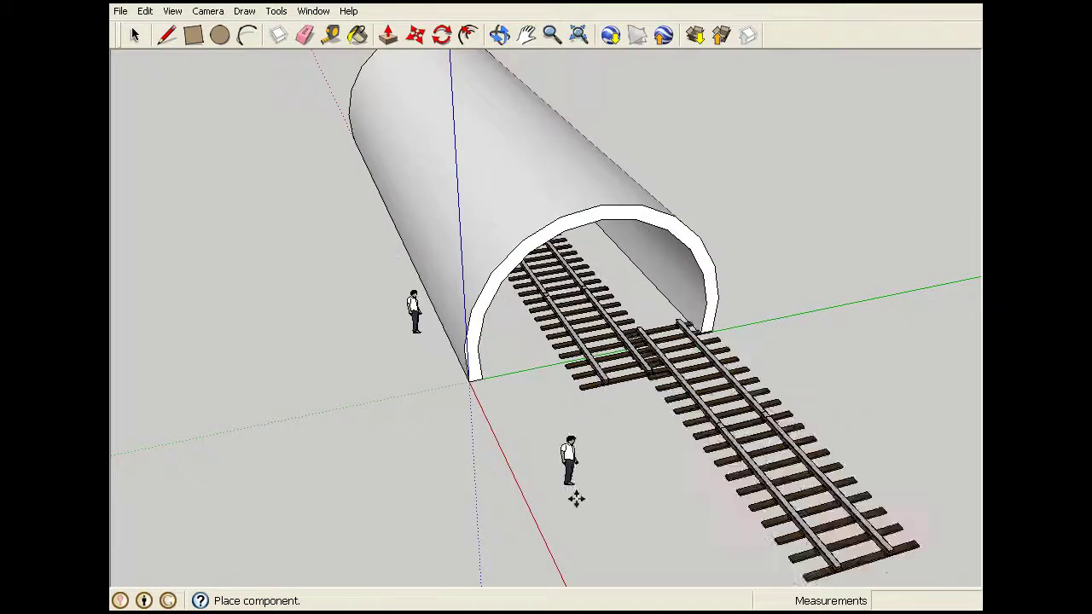
# Drop the second track section end-to-end with the first, running straight out of the tunnel mouth
pyautogui.click(495, 559)
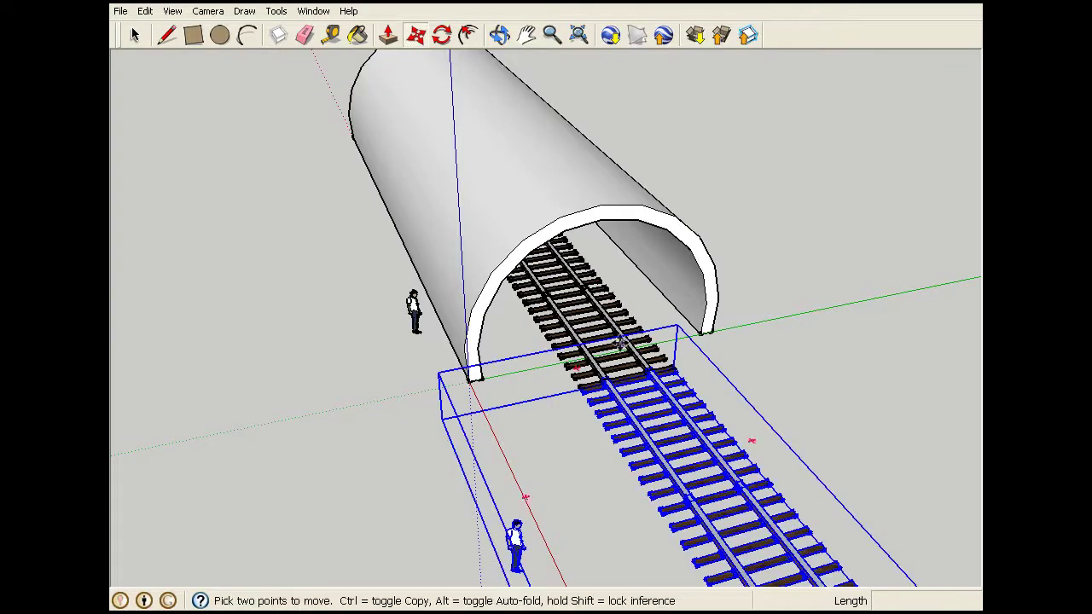
pyautogui.click(135, 34)
pyautogui.click(263, 227)
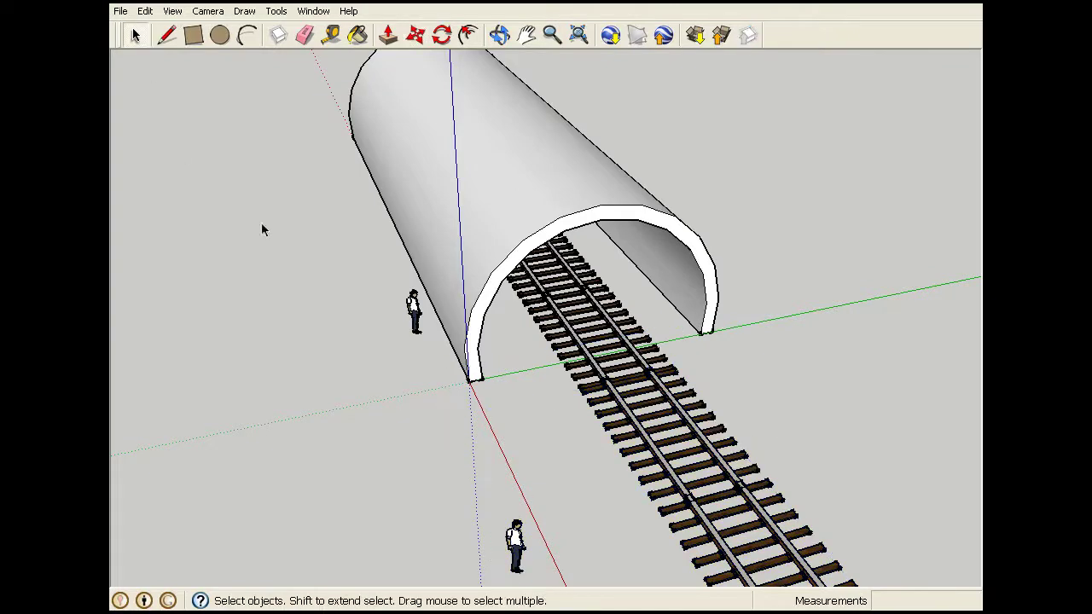
pyautogui.click(500, 34)
pyautogui.moveTo(580, 234)
pyautogui.mouseDown()
pyautogui.moveTo(554, 214)
pyautogui.moveTo(600, 226)
pyautogui.mouseUp()
pyautogui.click(525, 34)
pyautogui.moveTo(690, 372); pyautogui.dragTo(536, 224)
# Draw a 65' 5 1/4" by 12' 7 1/2" rectangle beside the tracks at the tunnel entrance
pyautogui.moveTo(531, 173); pyautogui.dragTo(444, 198)
pyautogui.click(195, 36)
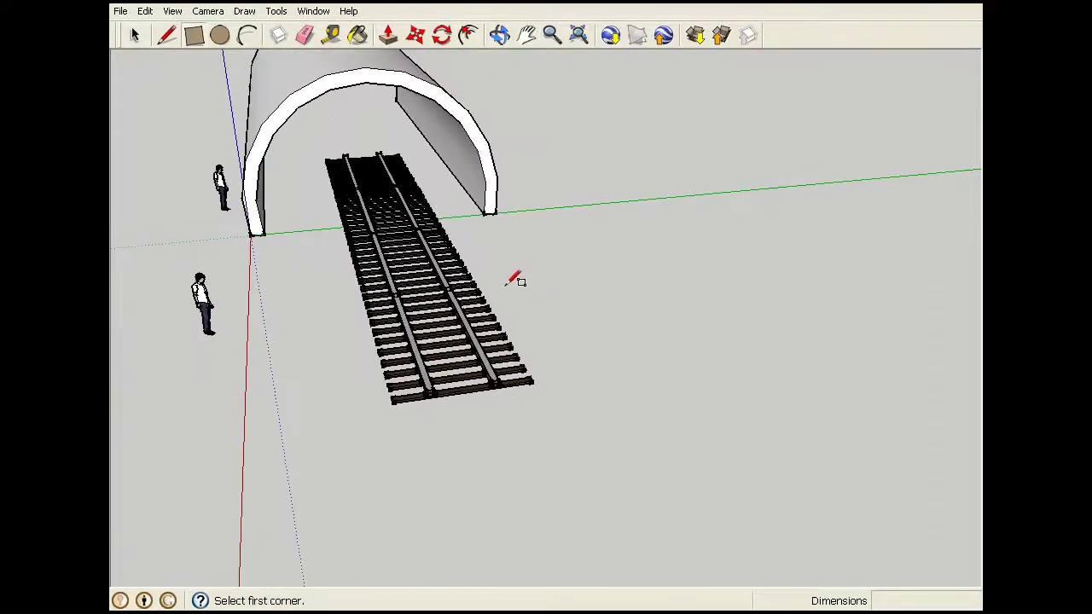
pyautogui.click(456, 219)
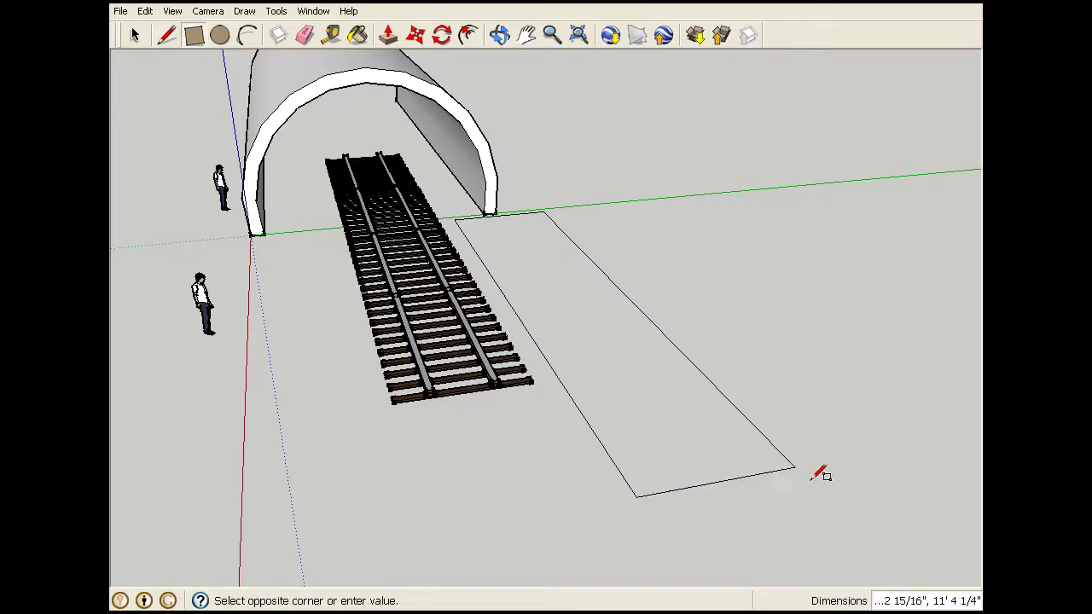
pyautogui.click(885, 527)
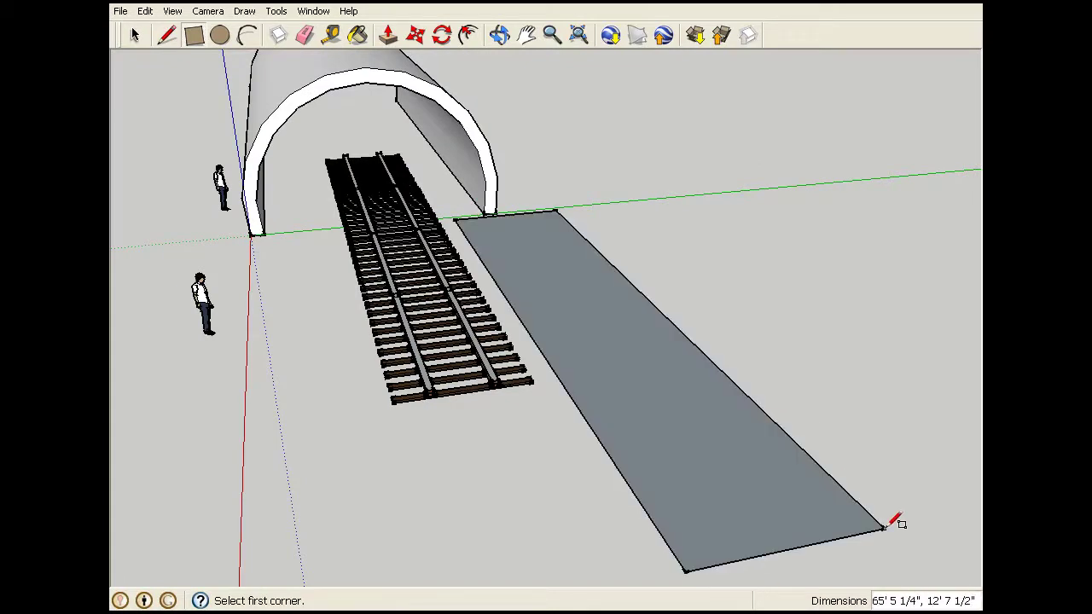
# Pull the rectangle up into a raised platform slab
pyautogui.click(388, 36)
pyautogui.moveTo(612, 361)
pyautogui.mouseDown()
pyautogui.moveTo(621, 342)
pyautogui.moveTo(614, 349)
pyautogui.mouseUp()
pyautogui.click(499, 34)
pyautogui.moveTo(666, 273); pyautogui.dragTo(708, 256)
pyautogui.click(527, 34)
pyautogui.moveTo(837, 446); pyautogui.dragTo(696, 325)
pyautogui.moveTo(486, 259); pyautogui.dragTo(515, 266)
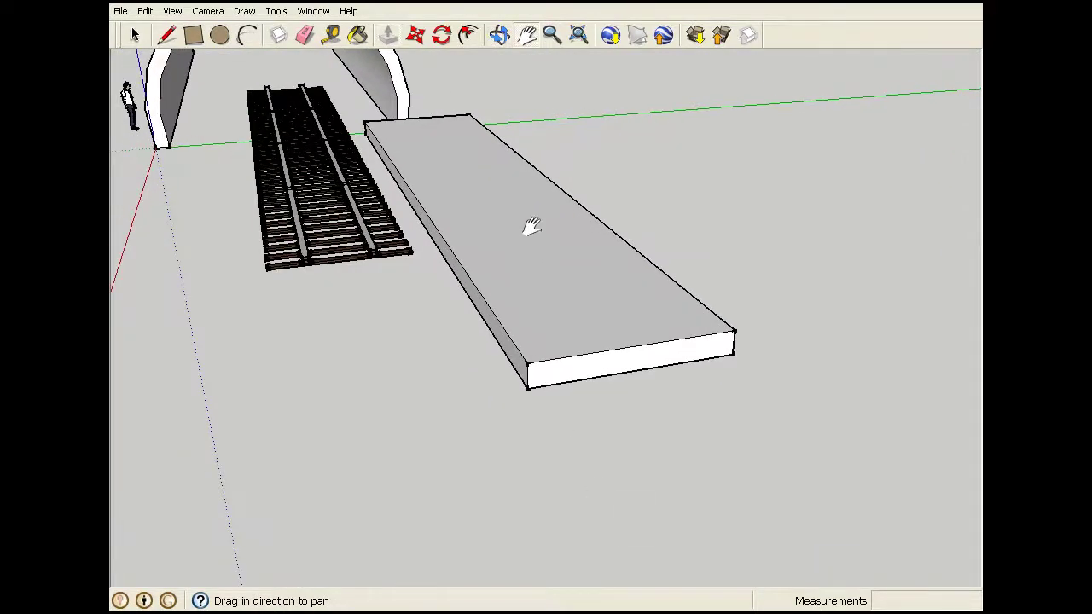
# Draw a triangle at the slab's far end, running from its top edge down to the ground
pyautogui.click(499, 34)
pyautogui.moveTo(605, 217); pyautogui.dragTo(517, 119)
pyautogui.click(526, 34)
pyautogui.click(168, 34)
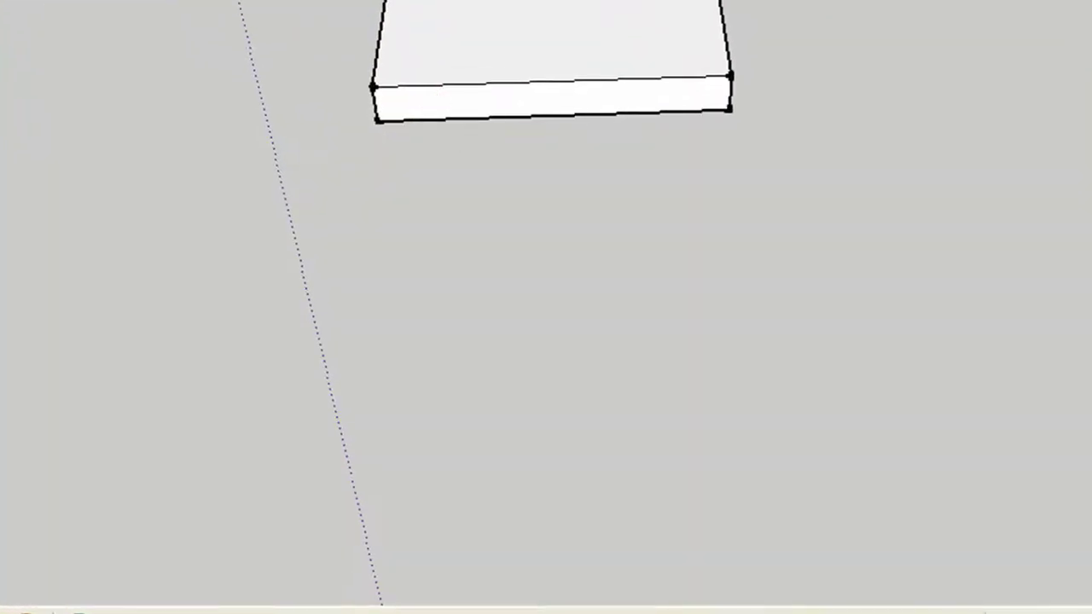
pyautogui.click(415, 120)
pyautogui.click(373, 509)
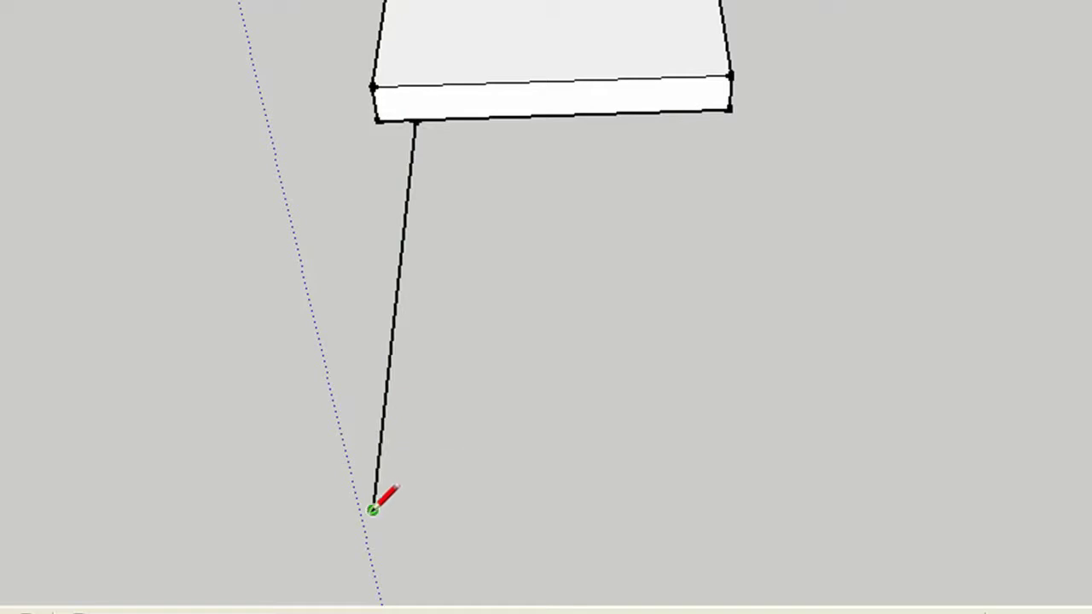
pyautogui.click(373, 509)
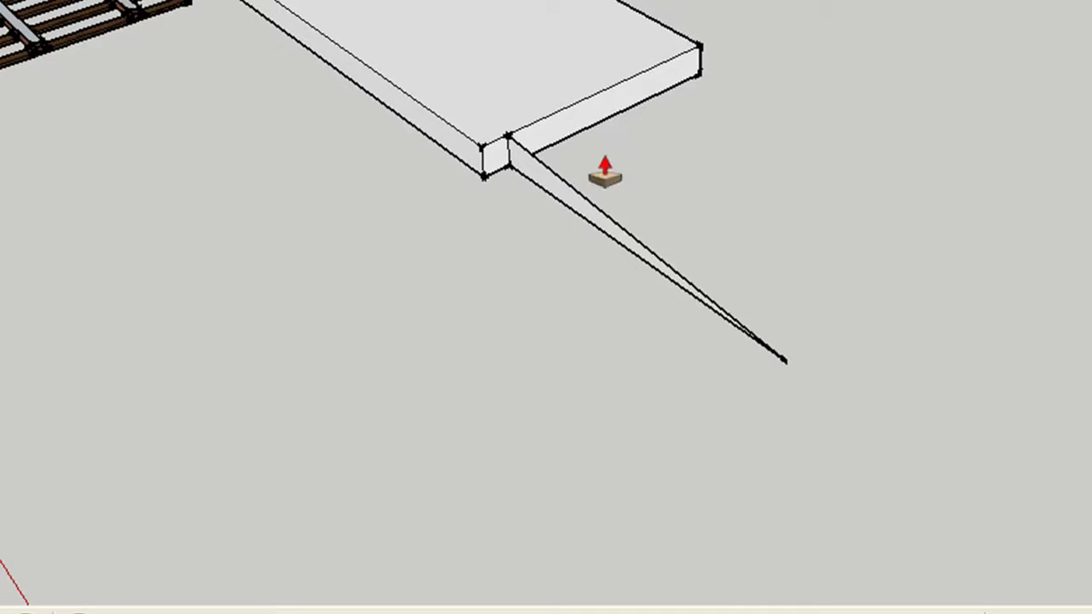
# Push/Pull the triangle across the slab's width into a sloped ramp
pyautogui.moveTo(541, 187); pyautogui.dragTo(699, 126)
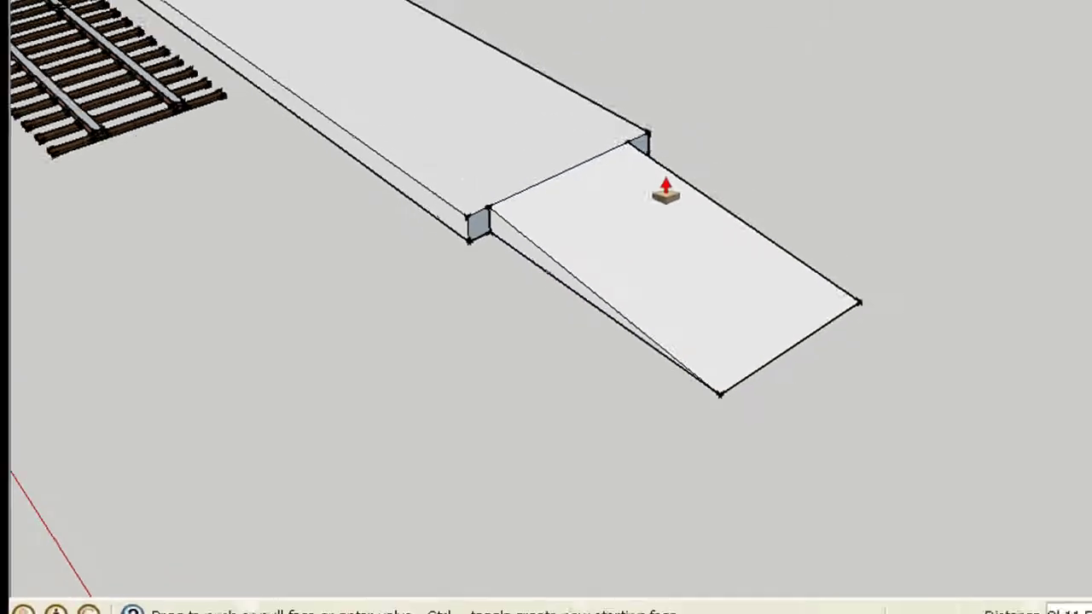
pyautogui.click(648, 215)
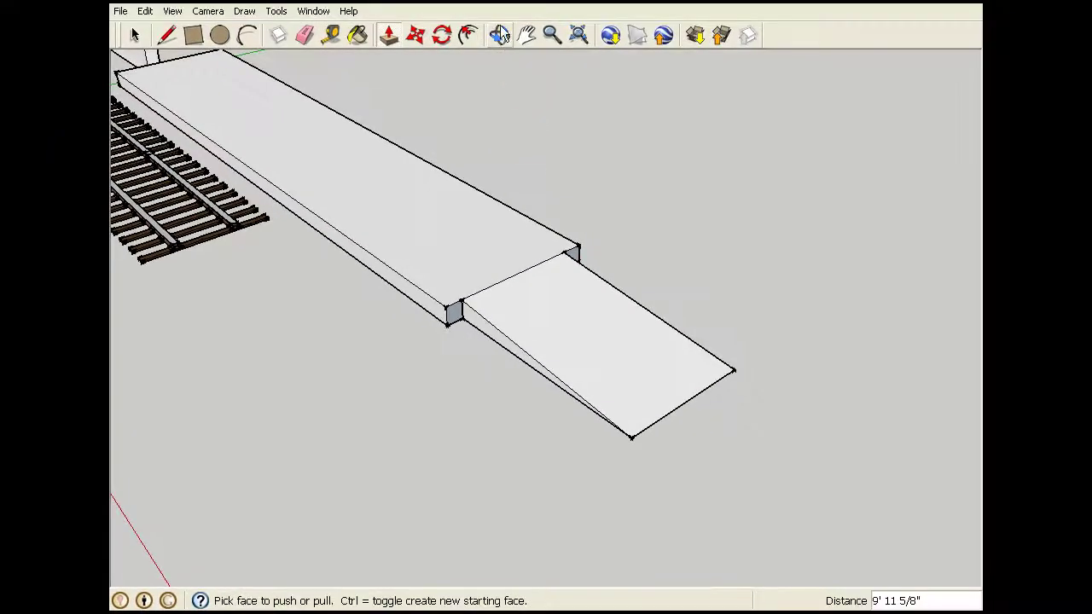
pyautogui.click(501, 34)
pyautogui.moveTo(478, 170); pyautogui.dragTo(406, 140)
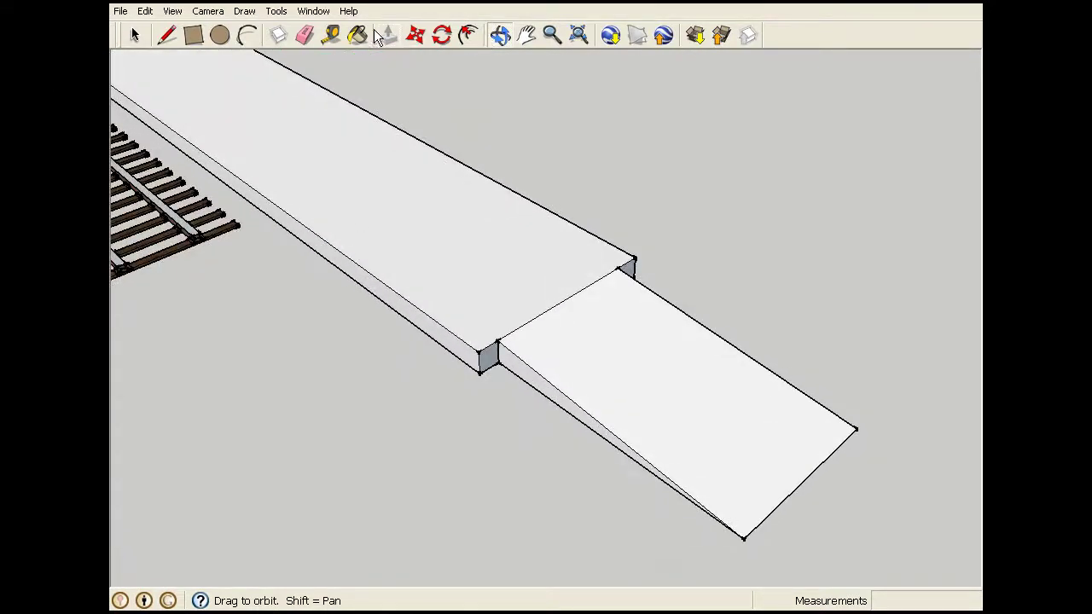
pyautogui.click(526, 34)
pyautogui.moveTo(337, 144); pyautogui.dragTo(482, 256)
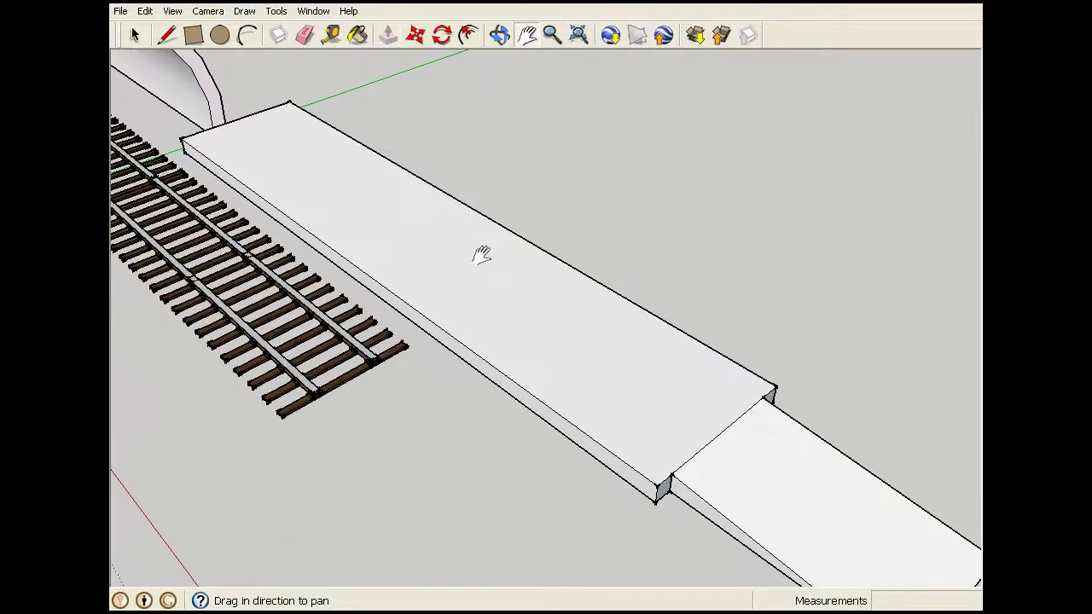
pyautogui.moveTo(434, 225); pyautogui.dragTo(455, 253)
pyautogui.click(194, 35)
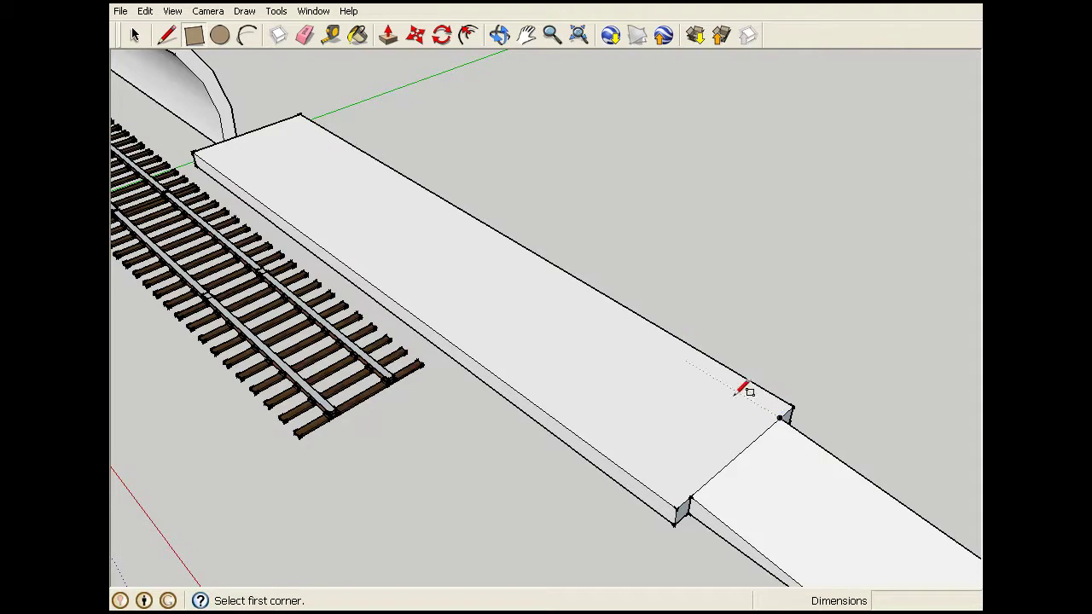
# Draw a thin strip along the platform's back edge and raise it into a wall about 7' 6" high
pyautogui.click(780, 416)
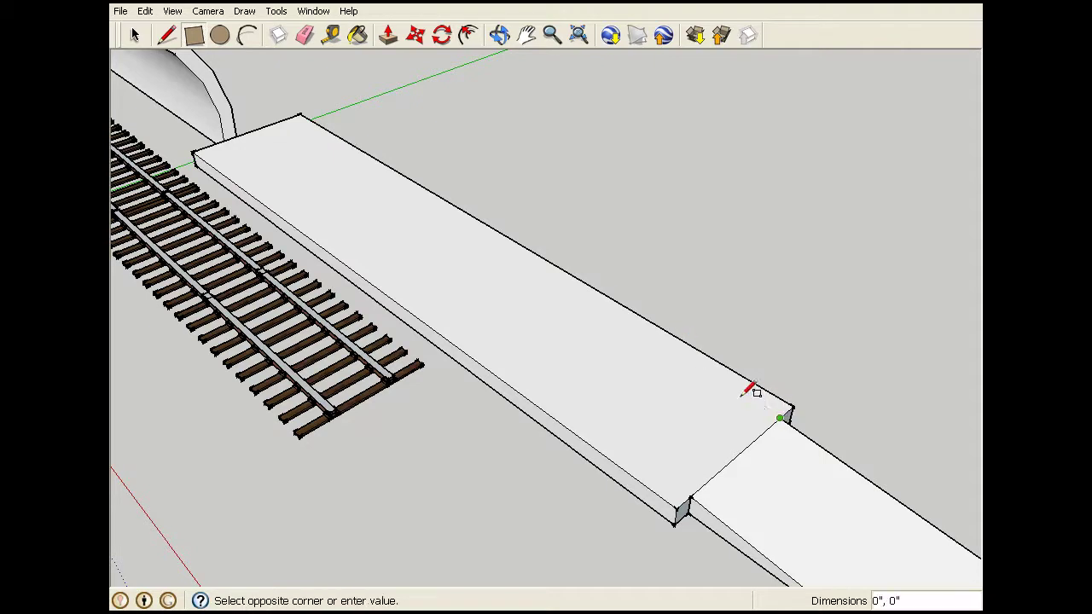
pyautogui.click(304, 109)
pyautogui.click(387, 36)
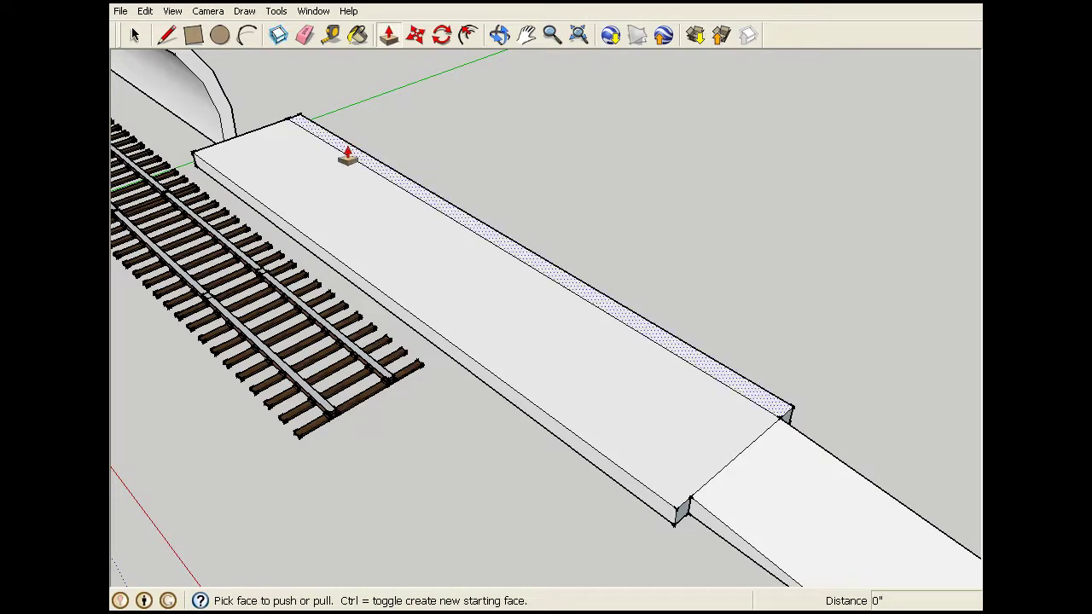
pyautogui.click(348, 157)
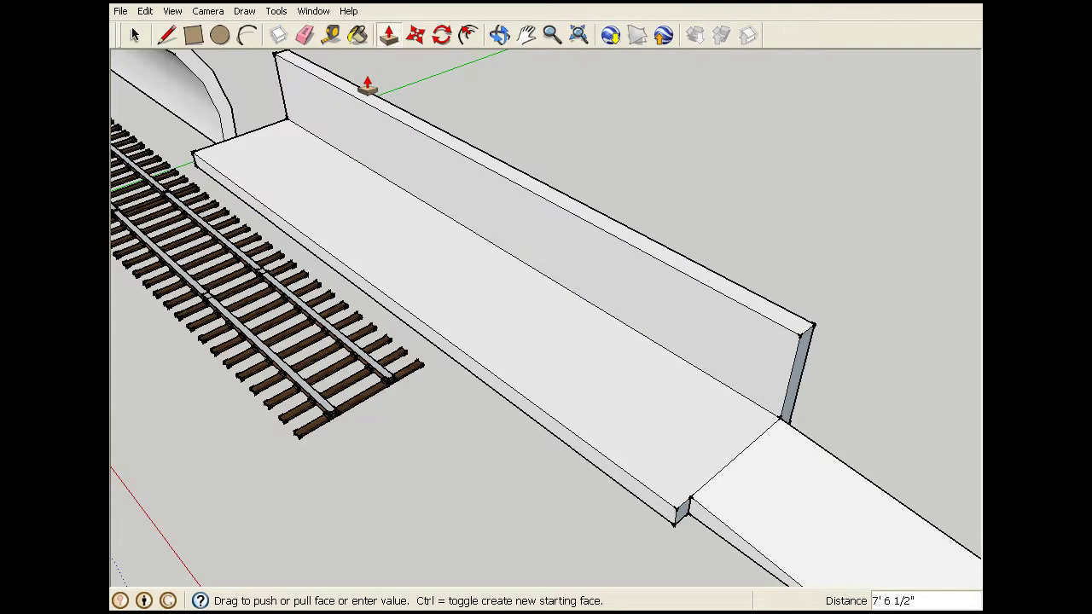
pyautogui.click(373, 77)
pyautogui.click(500, 34)
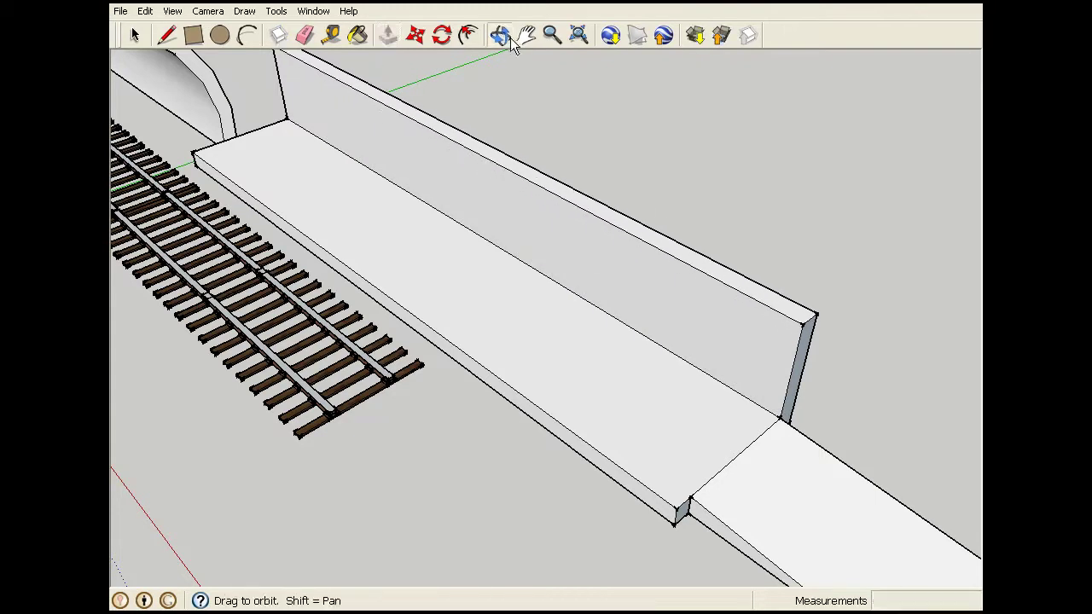
pyautogui.moveTo(481, 202); pyautogui.dragTo(399, 53)
pyautogui.click(190, 33)
pyautogui.click(500, 34)
pyautogui.moveTo(458, 107); pyautogui.dragTo(750, 153)
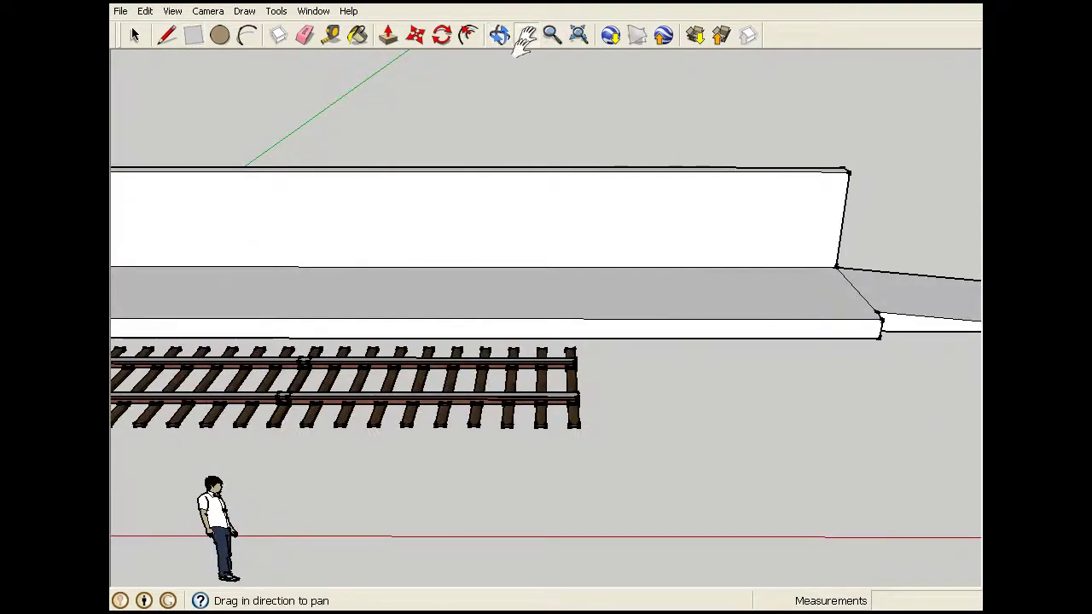
pyautogui.moveTo(471, 143); pyautogui.dragTo(578, 165)
# Draw a strip on the wall's top and pull it out about 11' as a canopy over the platform
pyautogui.click(218, 36)
pyautogui.click(193, 34)
pyautogui.click(166, 177)
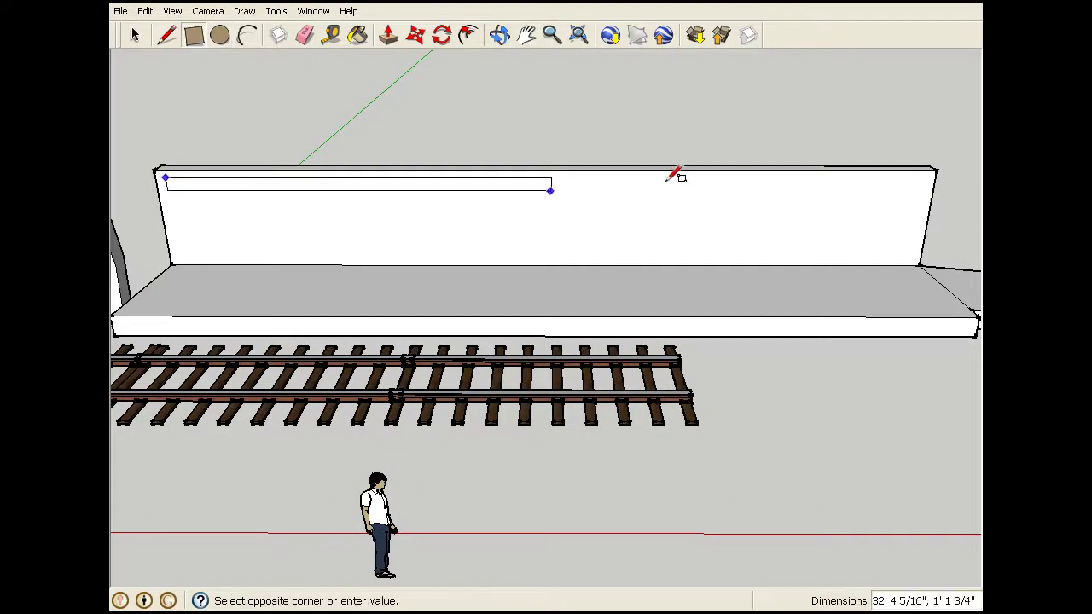
pyautogui.click(926, 194)
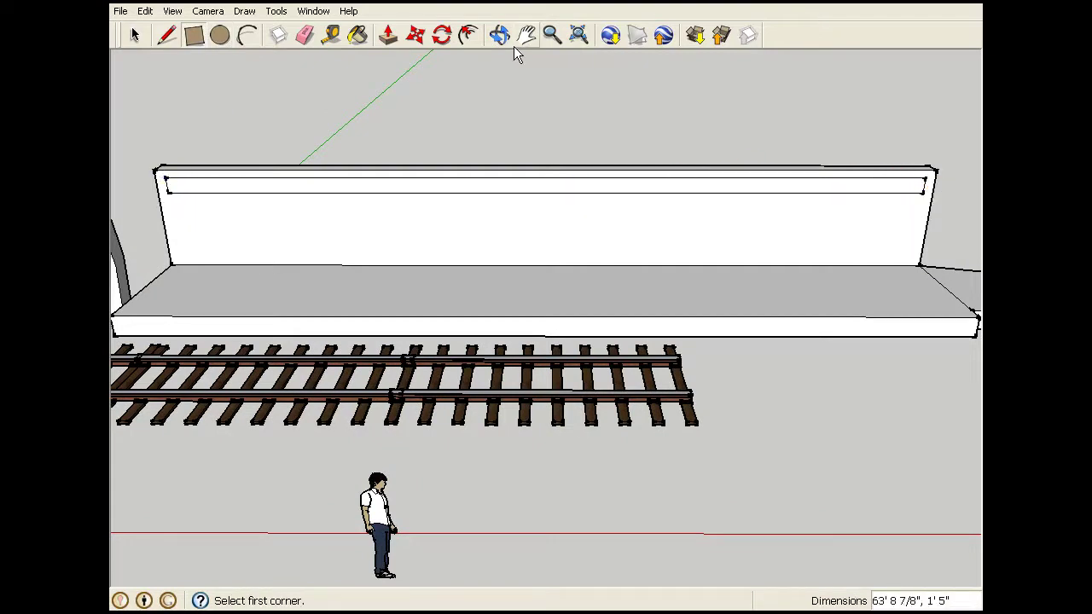
pyautogui.click(389, 34)
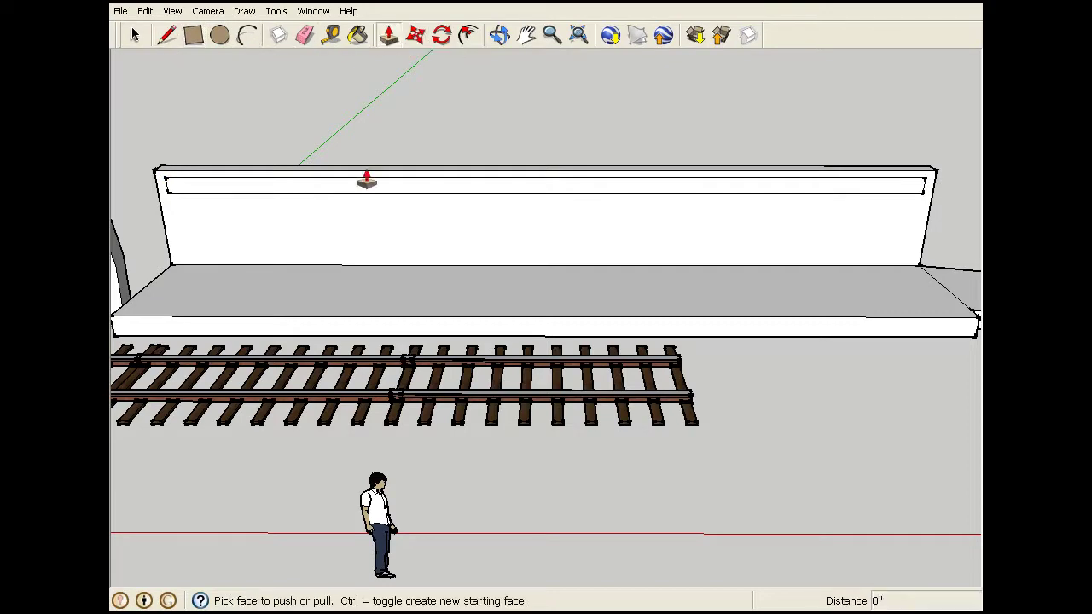
pyautogui.click(349, 191)
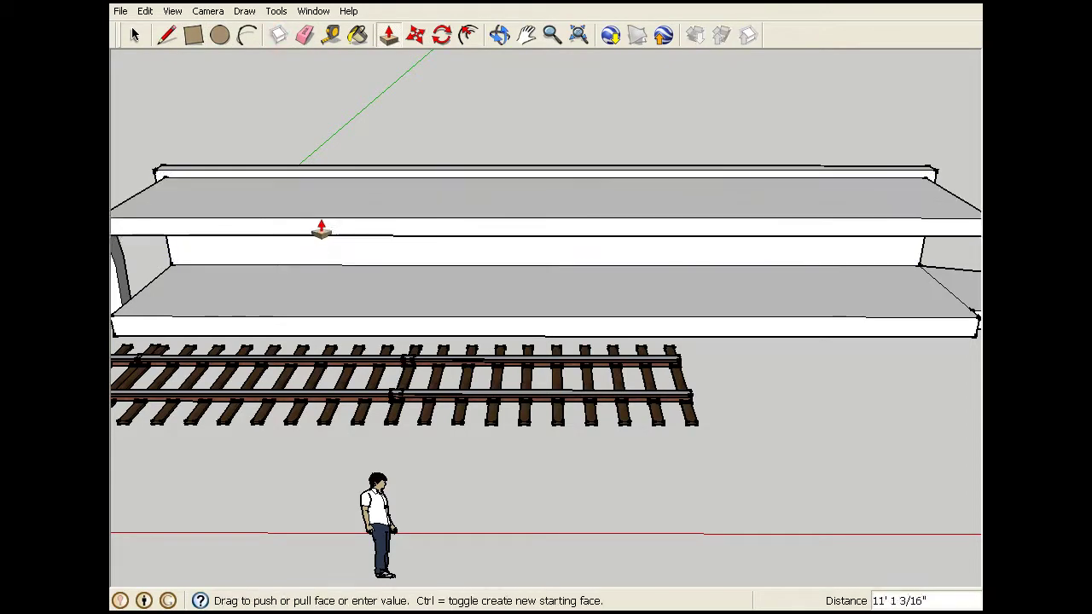
pyautogui.click(317, 227)
pyautogui.click(500, 34)
pyautogui.moveTo(529, 102); pyautogui.dragTo(268, 150)
# Draw a diagonal across the canopy's front face and push the lower triangle up into a tapering wedge
pyautogui.click(170, 34)
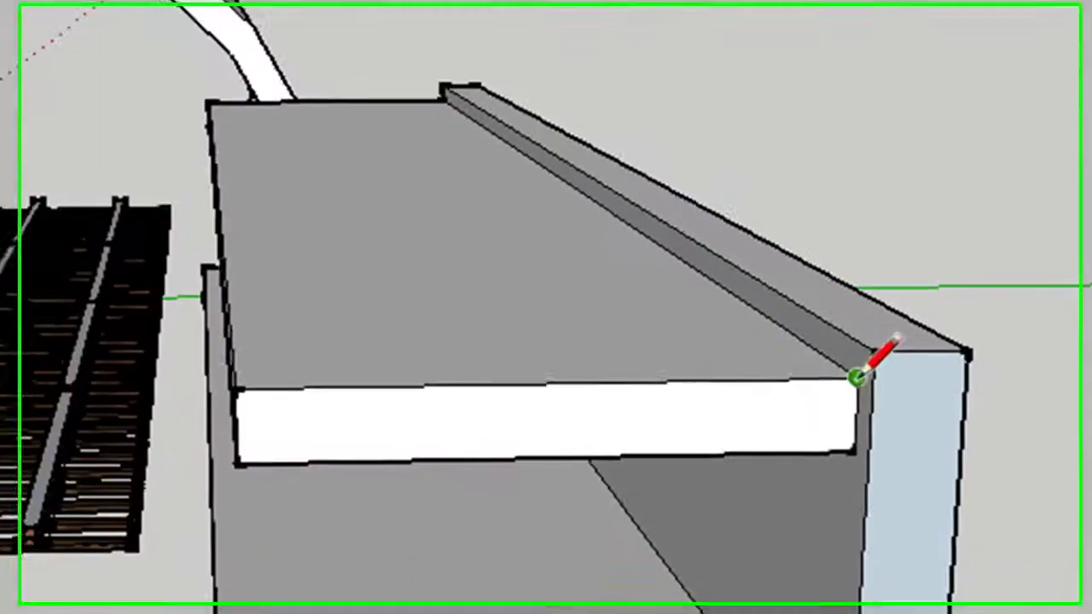
pyautogui.click(743, 273)
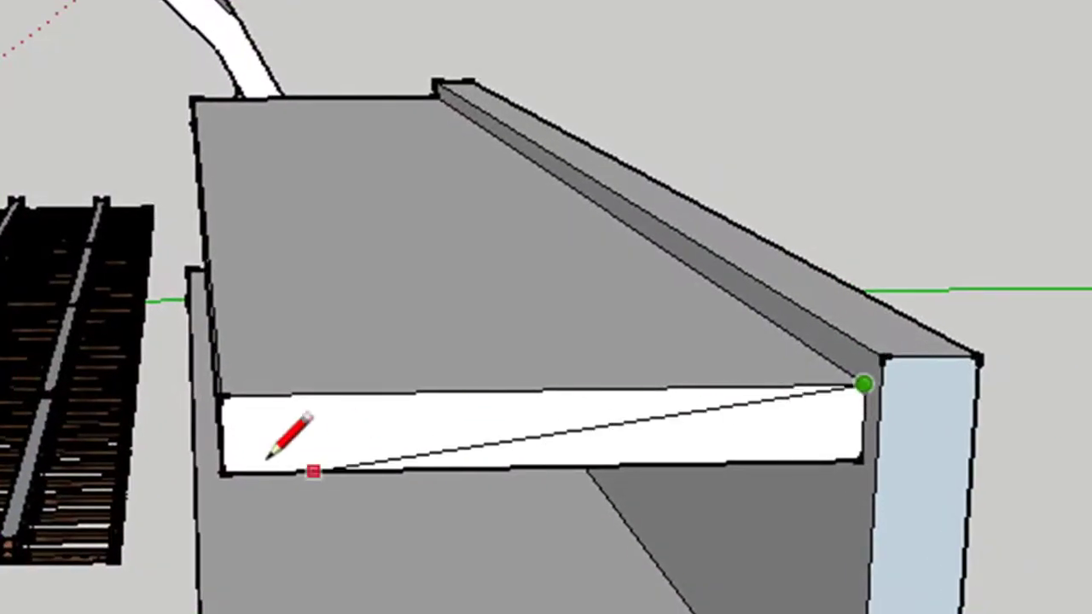
pyautogui.click(223, 468)
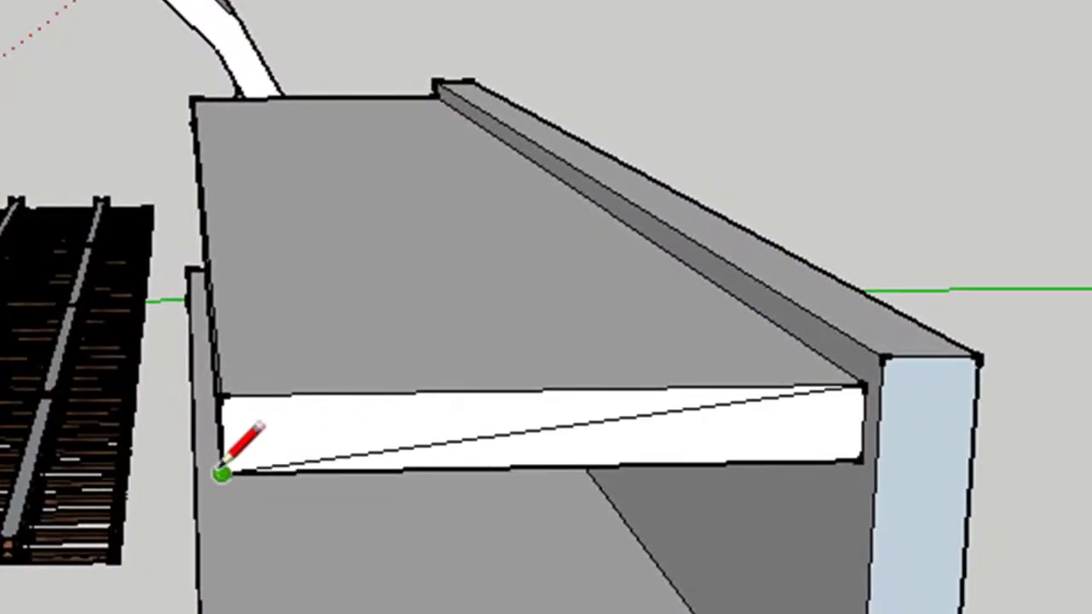
pyautogui.click(223, 469)
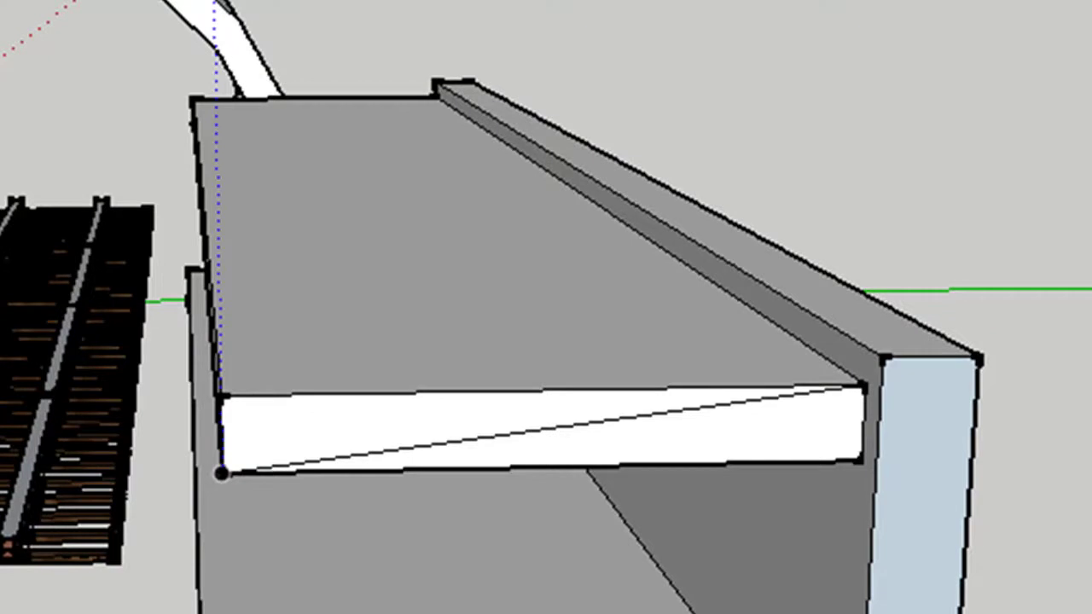
pyautogui.press('p')
pyautogui.click(282, 418)
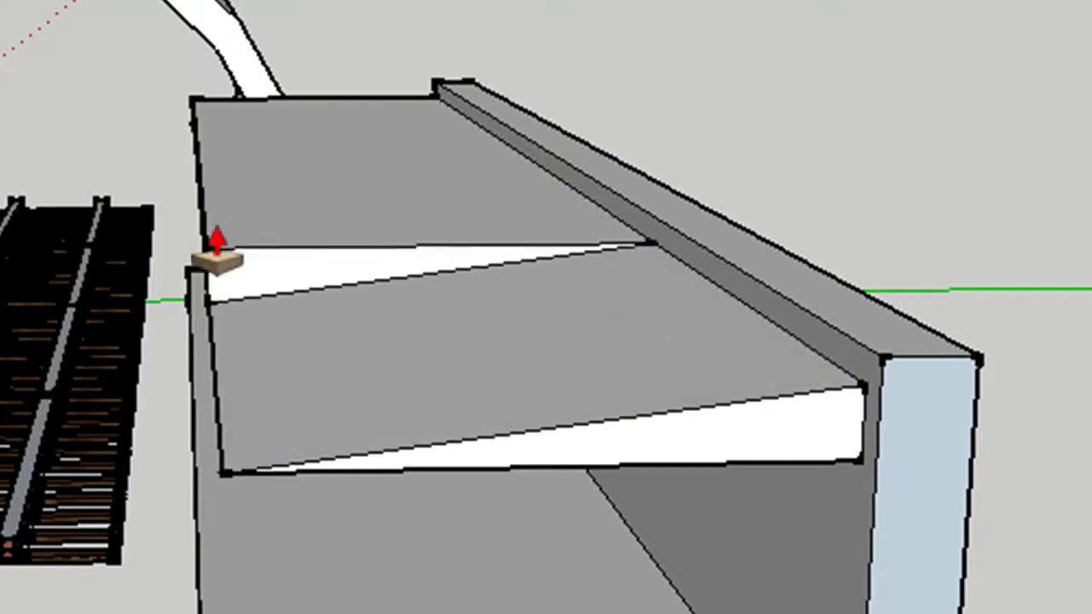
pyautogui.click(200, 136)
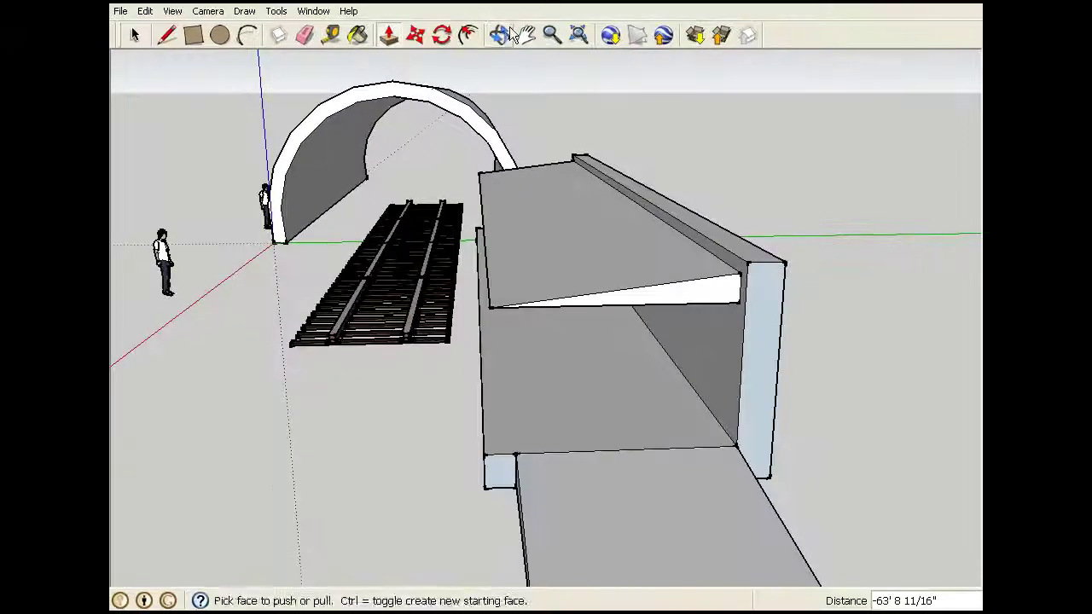
pyautogui.press('o')
pyautogui.moveTo(439, 98)
pyautogui.mouseDown()
pyautogui.moveTo(517, 117)
pyautogui.moveTo(569, 159)
pyautogui.moveTo(654, 137)
pyautogui.moveTo(628, 113)
pyautogui.moveTo(569, 134)
pyautogui.moveTo(590, 169)
pyautogui.moveTo(561, 188)
pyautogui.mouseUp()
pyautogui.click(526, 34)
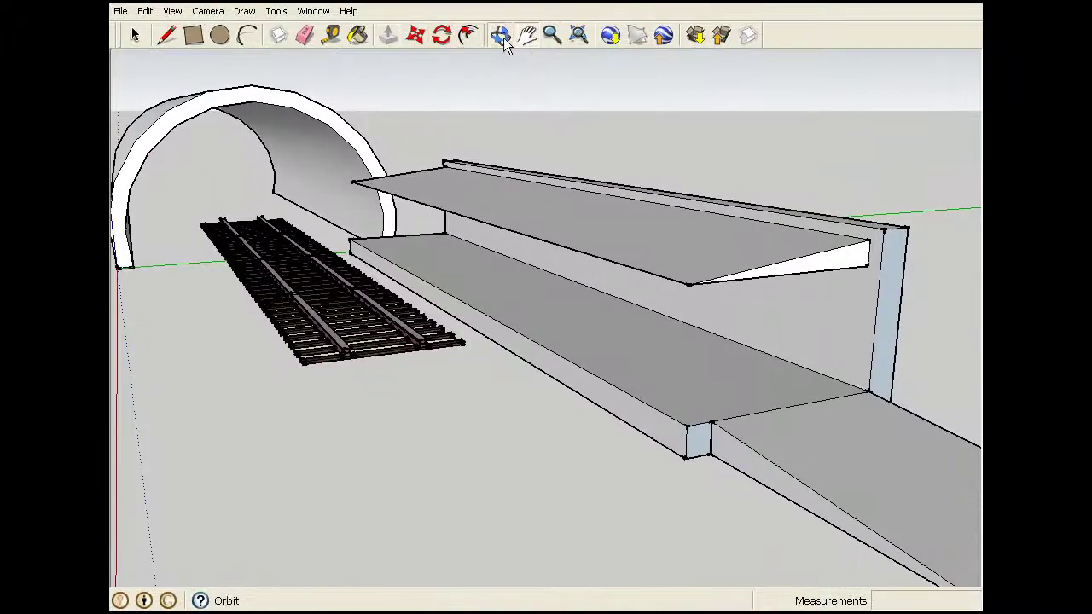
# Draw a small door-sized rectangle on the back wall near the platform edge
pyautogui.moveTo(523, 142); pyautogui.dragTo(564, 130)
pyautogui.click(211, 34)
pyautogui.click(501, 35)
pyautogui.moveTo(500, 178); pyautogui.dragTo(687, 176)
pyautogui.click(193, 35)
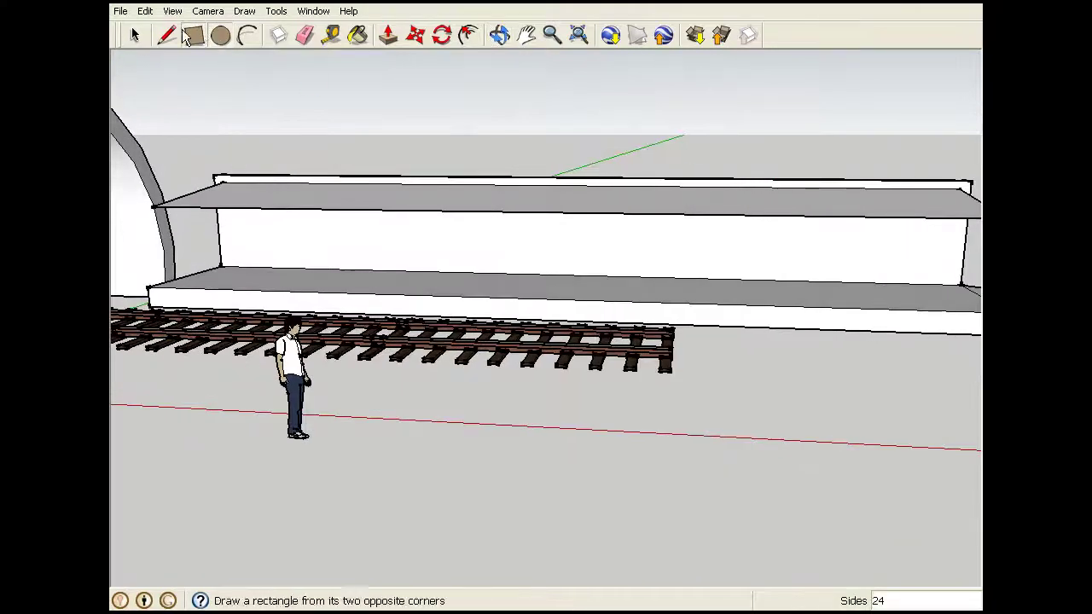
pyautogui.click(237, 267)
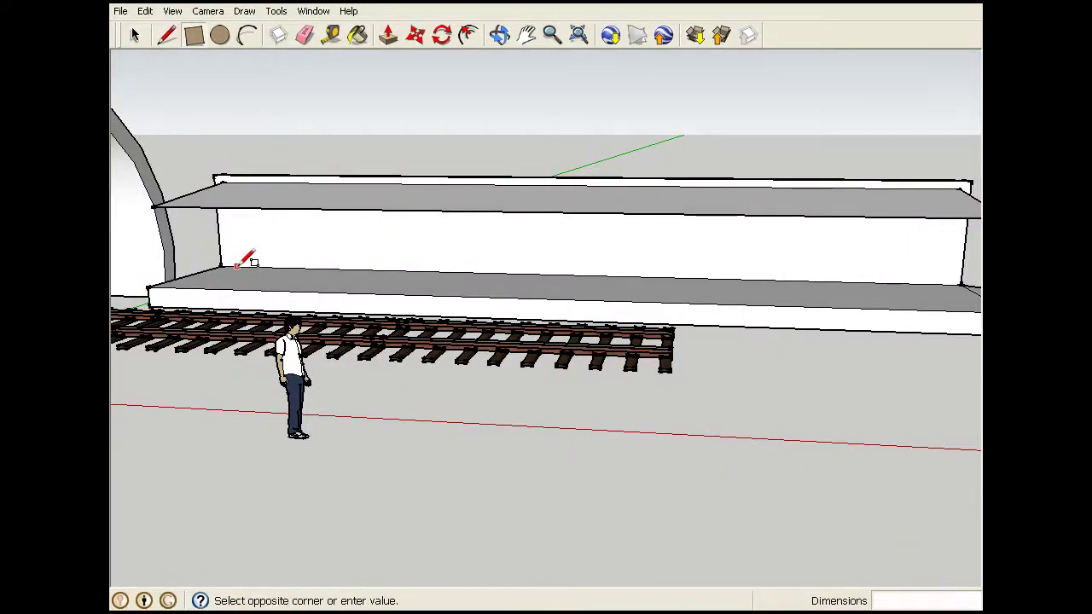
pyautogui.click(275, 219)
# Recess the door rectangle with Push/Pull, then undo it so the door stays flat
pyautogui.click(388, 34)
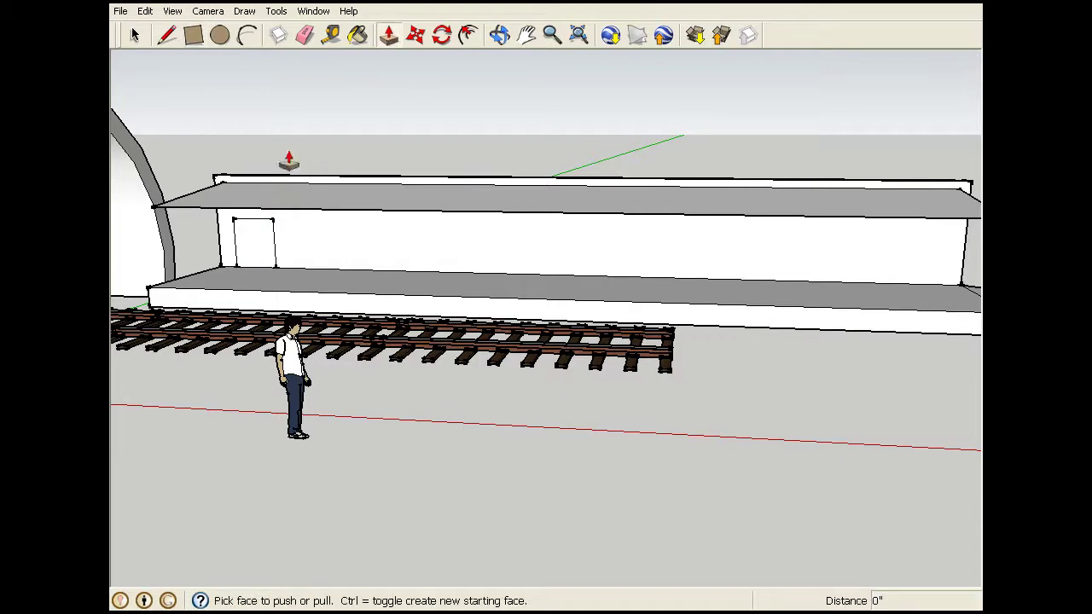
pyautogui.click(254, 244)
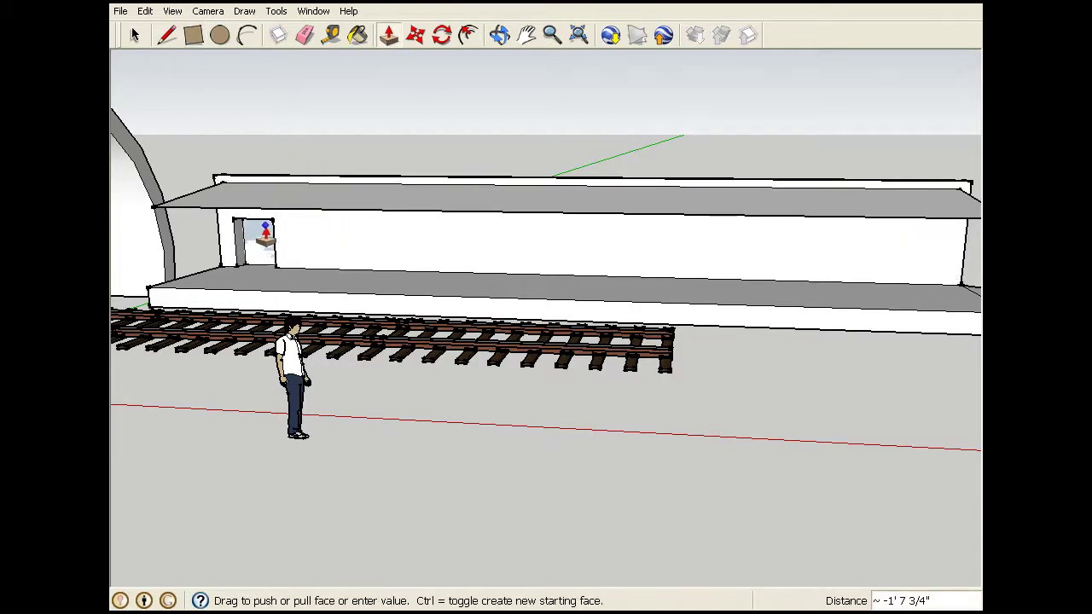
pyautogui.click(258, 243)
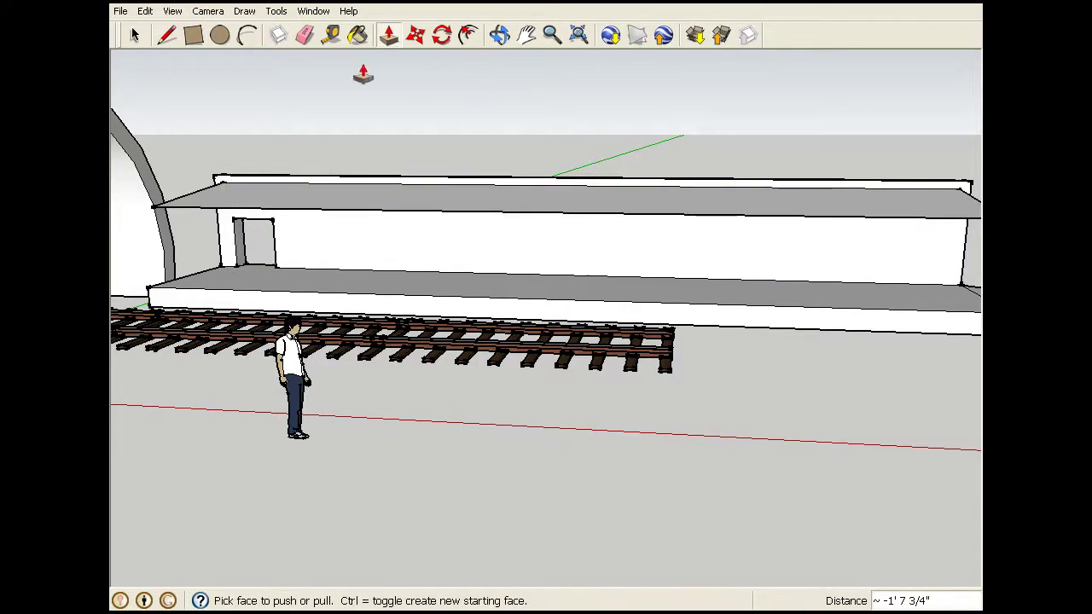
pyautogui.press('l')
pyautogui.press('space')
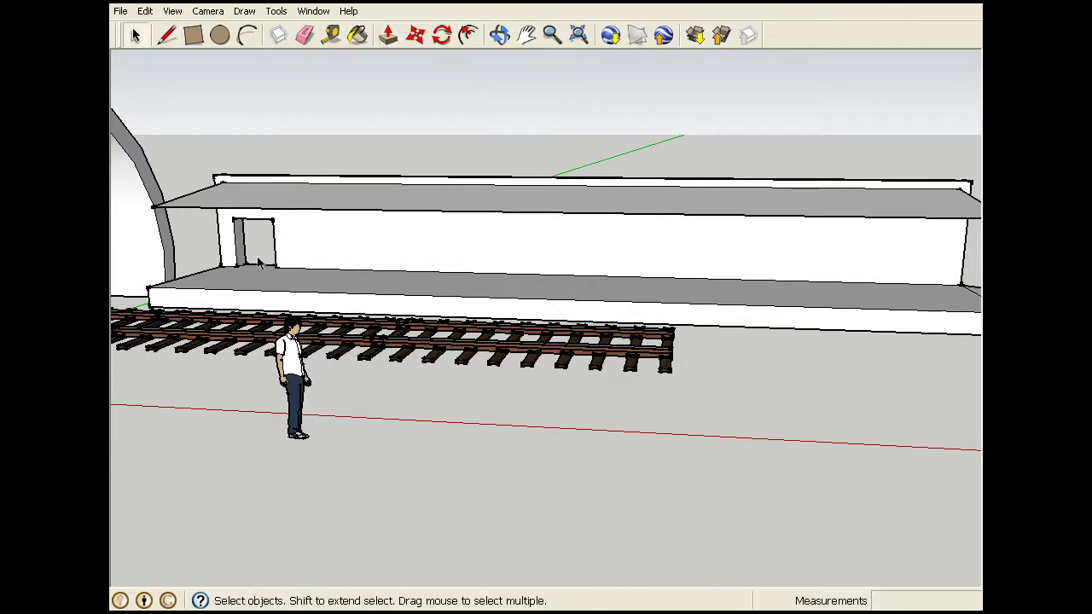
pyautogui.click(146, 11)
pyautogui.click(171, 29)
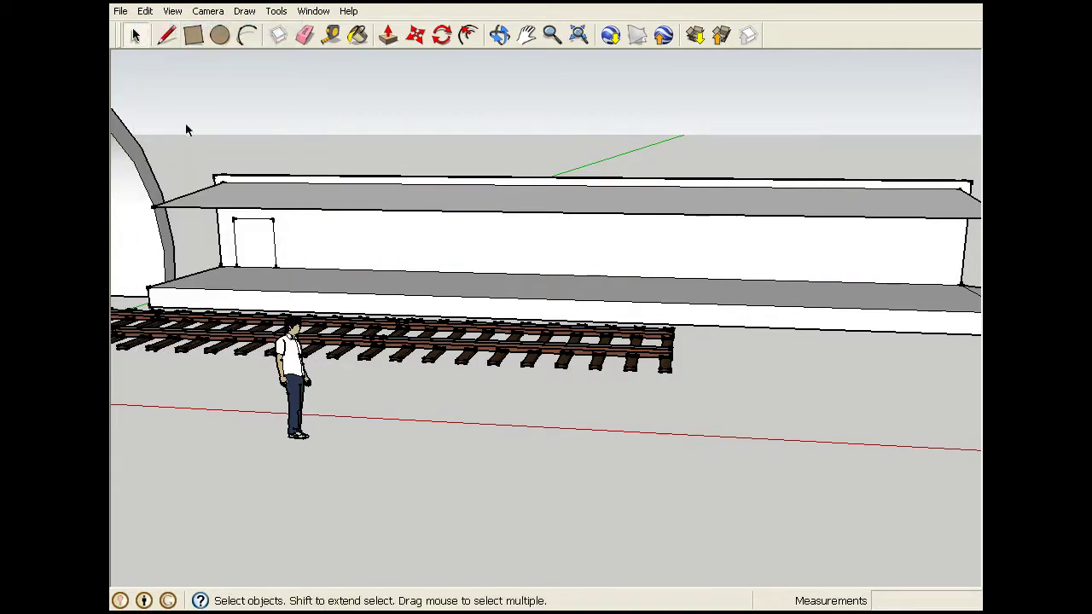
pyautogui.click(253, 243)
# Orbit around the station and pan closer onto the platform
pyautogui.click(502, 36)
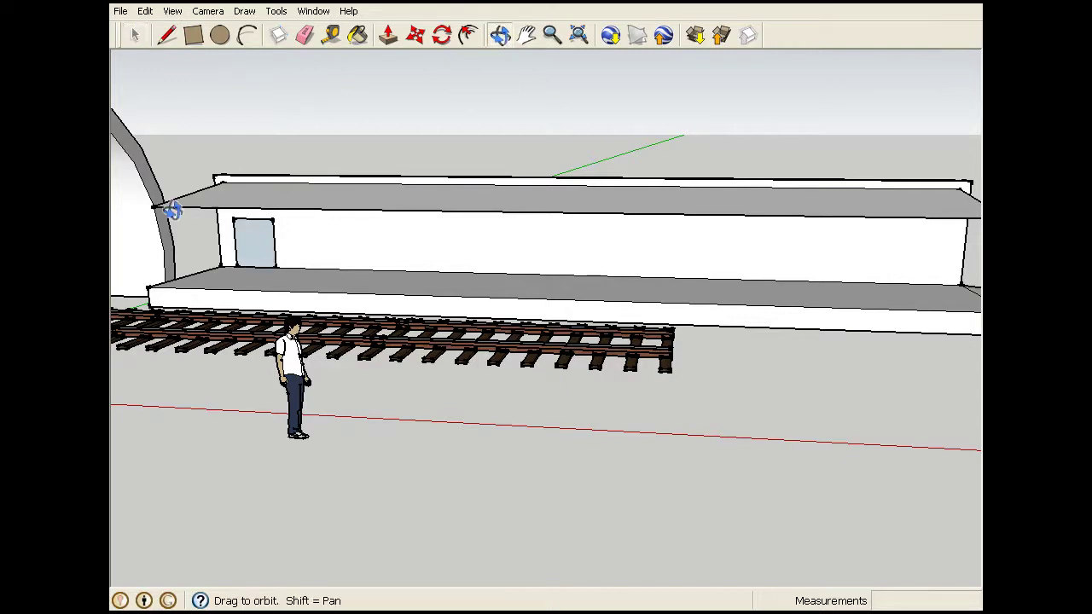
pyautogui.moveTo(178, 207); pyautogui.dragTo(115, 251)
pyautogui.moveTo(770, 168); pyautogui.dragTo(354, 139)
pyautogui.click(527, 34)
pyautogui.moveTo(824, 276); pyautogui.dragTo(416, 287)
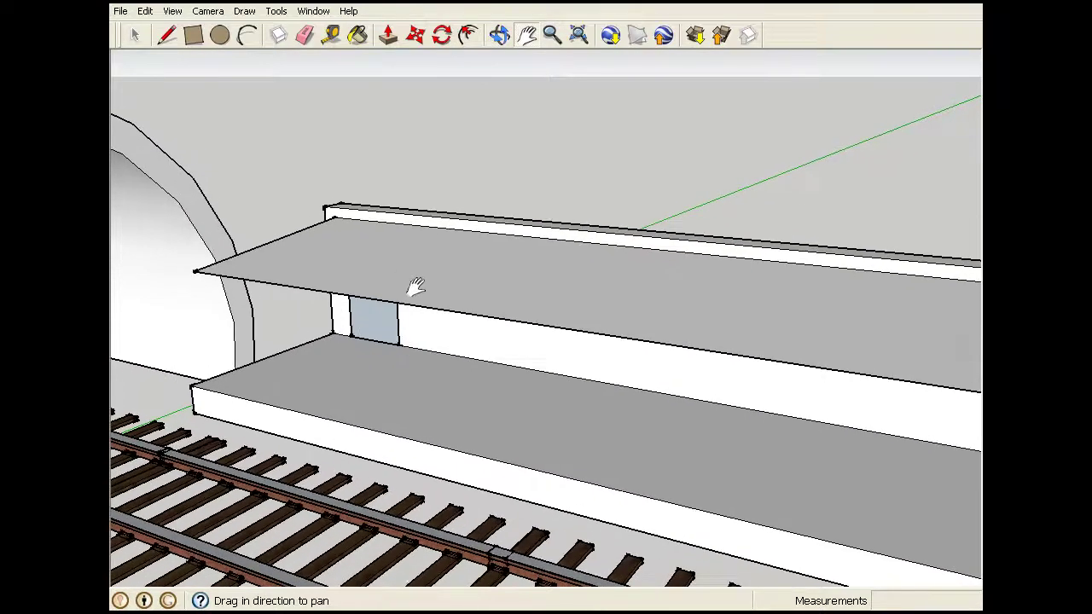
# Search 3D Warehouse for 'bench' and load the high-backed wooden bench model
pyautogui.click(694, 34)
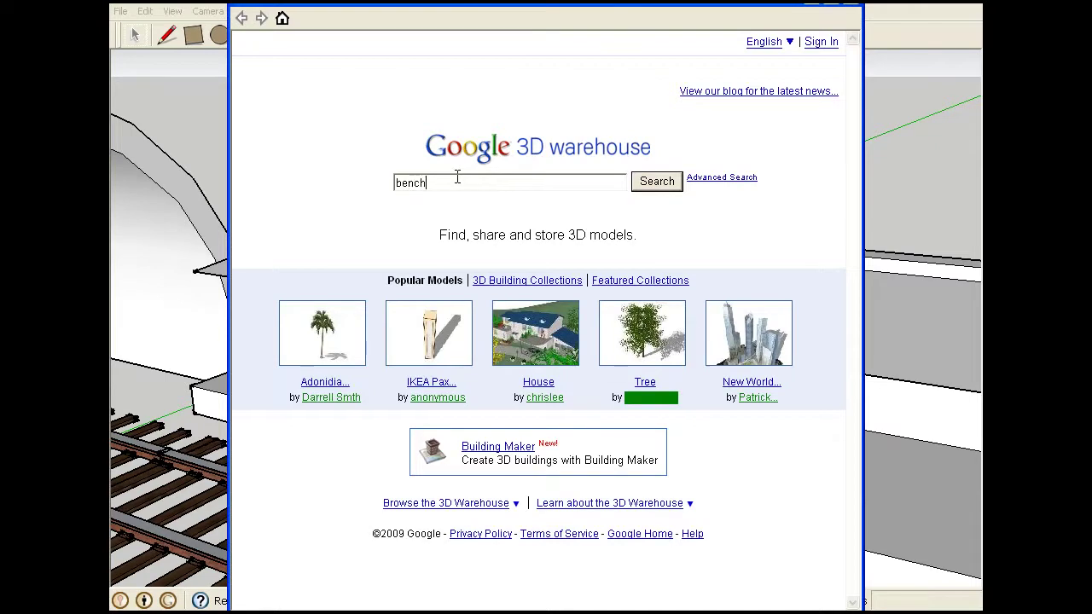
pyautogui.press('Return')
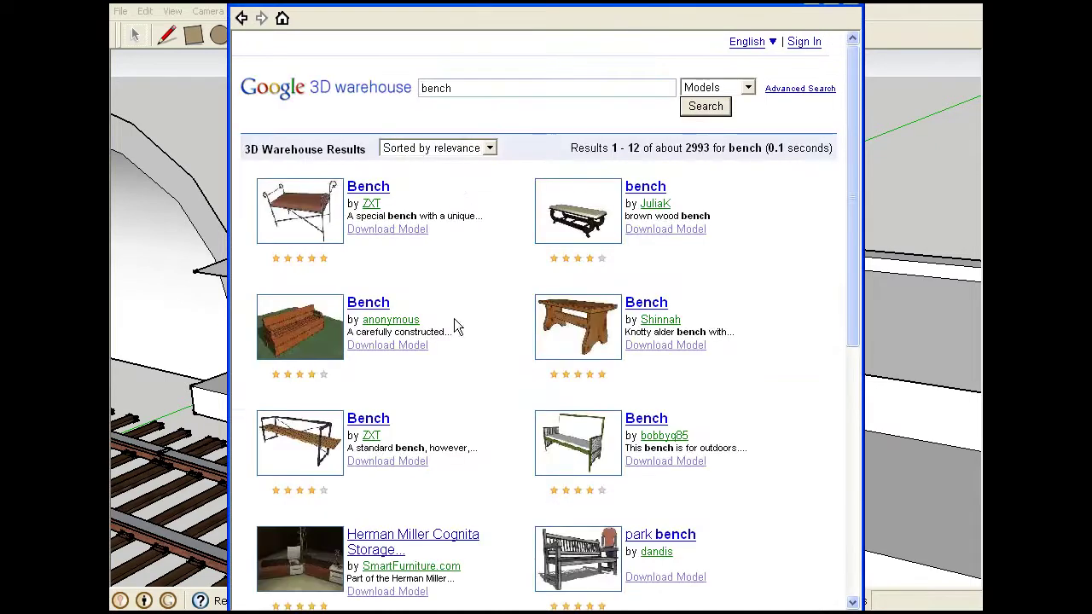
pyautogui.moveTo(850, 212); pyautogui.dragTo(836, 362)
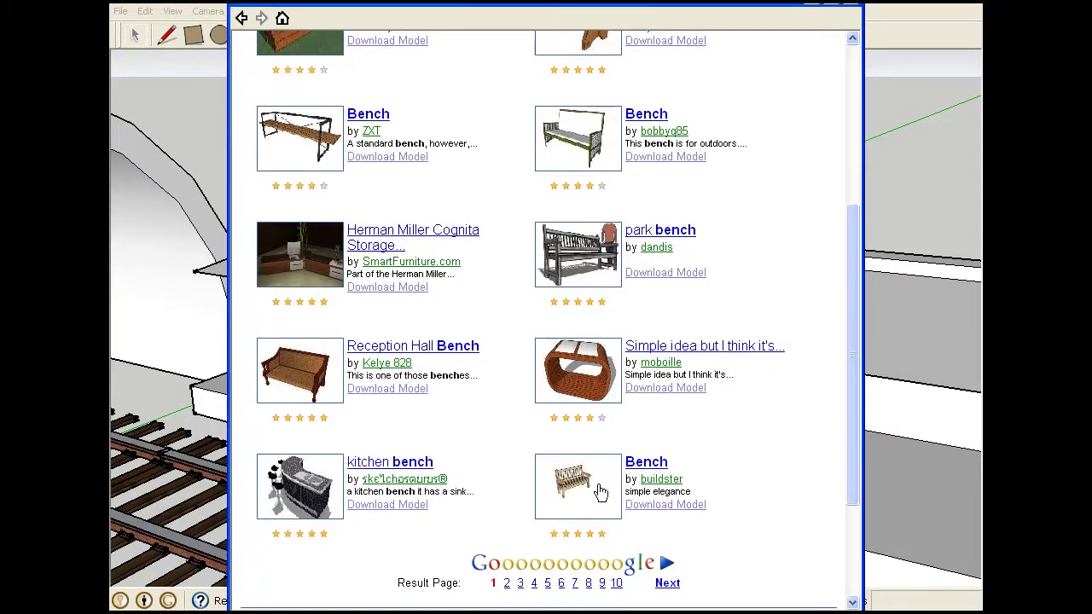
pyautogui.click(658, 505)
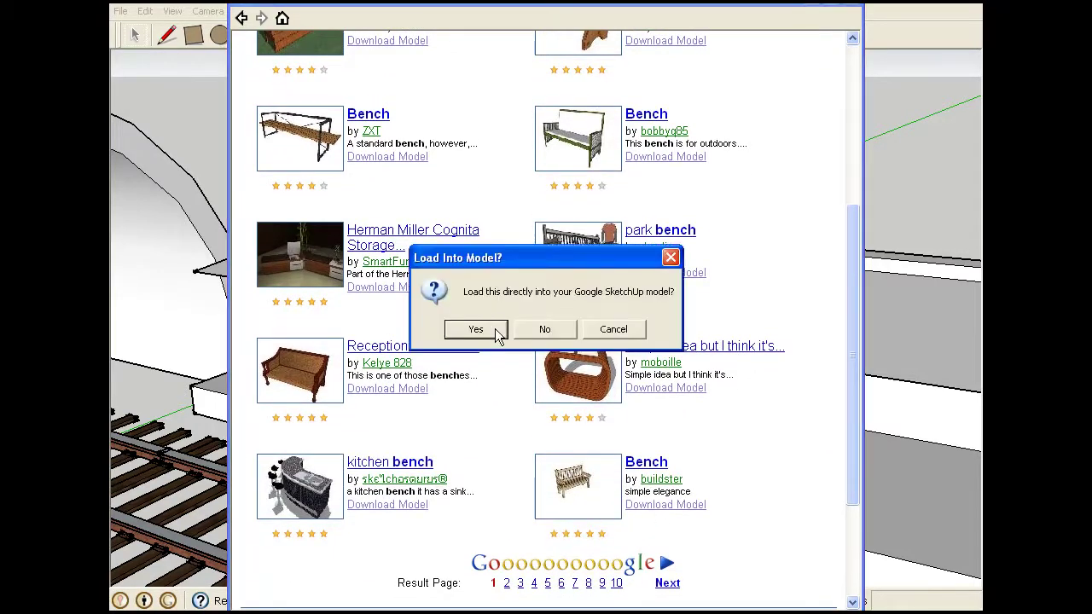
pyautogui.click(475, 329)
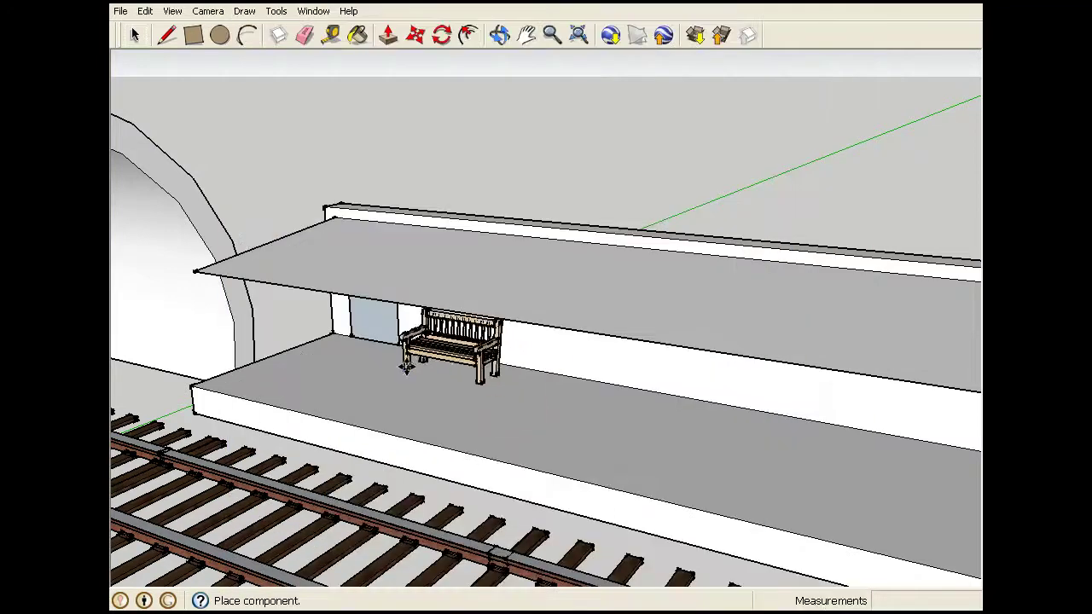
# Place the wooden bench against the back wall beside the door, then orbit lower along the platform
pyautogui.click(408, 365)
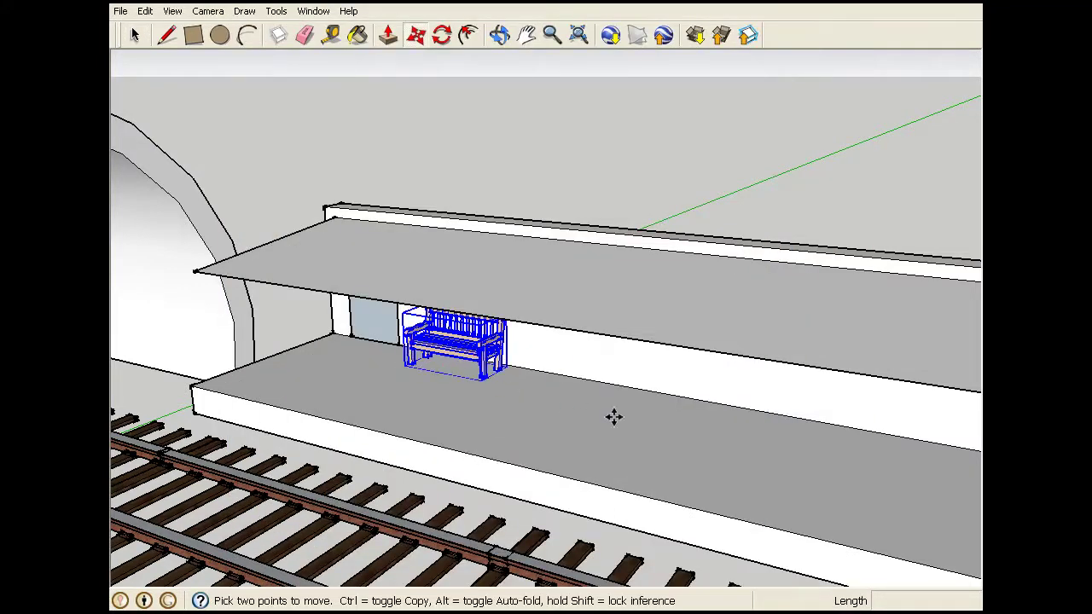
pyautogui.press('space')
pyautogui.click(344, 386)
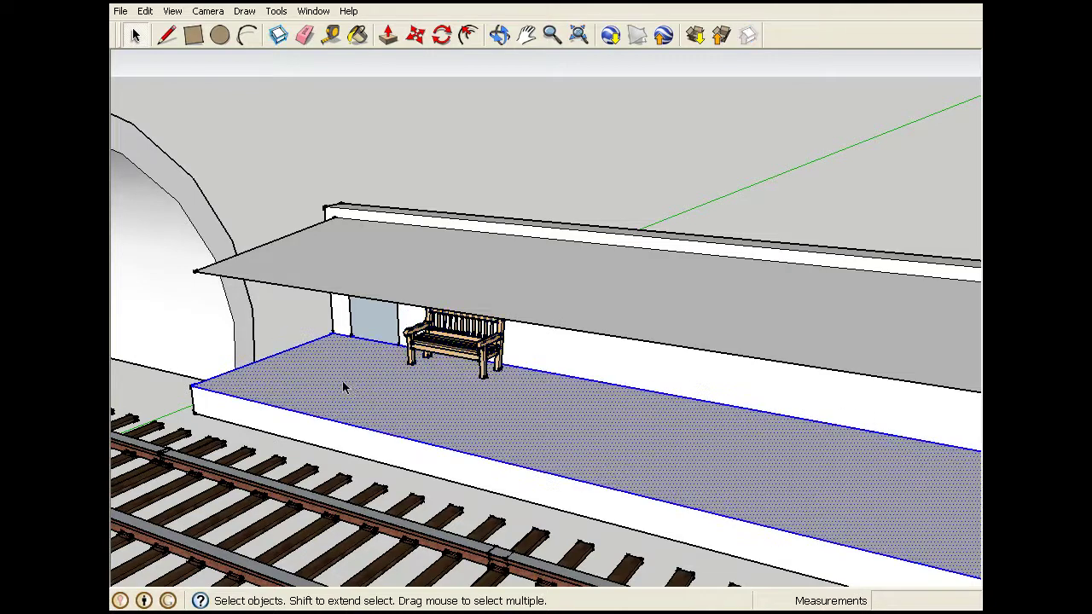
pyautogui.click(600, 355)
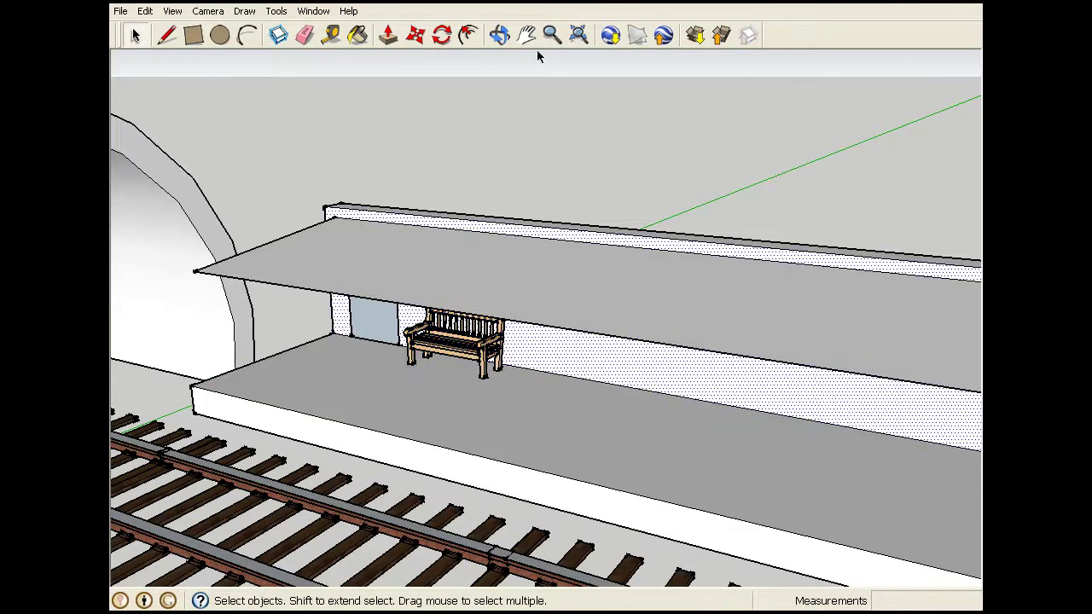
pyautogui.click(500, 34)
pyautogui.moveTo(446, 248); pyautogui.dragTo(369, 223)
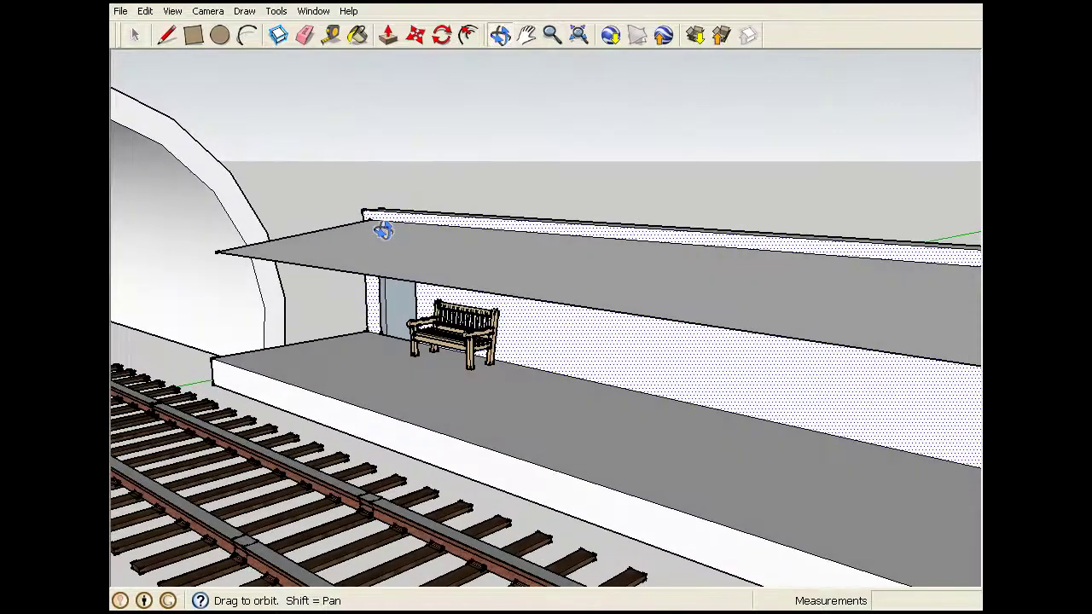
pyautogui.moveTo(597, 303); pyautogui.dragTo(516, 250)
# Orbit and pan beneath the canopy to see its underside
pyautogui.click(193, 35)
pyautogui.click(500, 34)
pyautogui.moveTo(500, 128); pyautogui.dragTo(528, 146)
pyautogui.click(527, 34)
pyautogui.moveTo(514, 213); pyautogui.dragTo(405, 249)
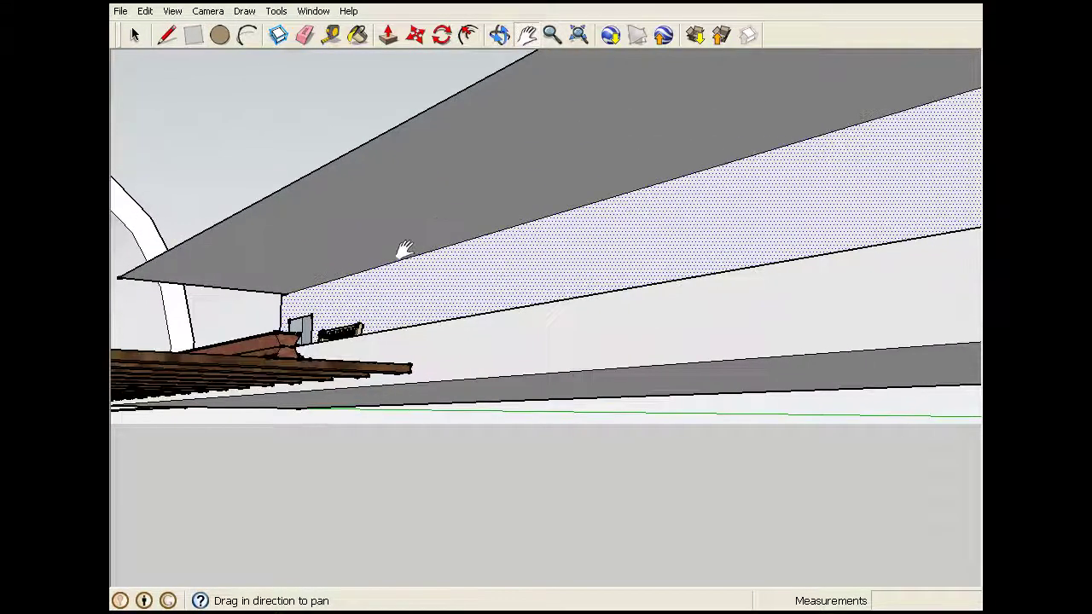
pyautogui.click(500, 34)
pyautogui.moveTo(440, 217); pyautogui.dragTo(710, 205)
# Draw a circle on the canopy underside and extrude it 6' 8" down to the platform
pyautogui.click(219, 35)
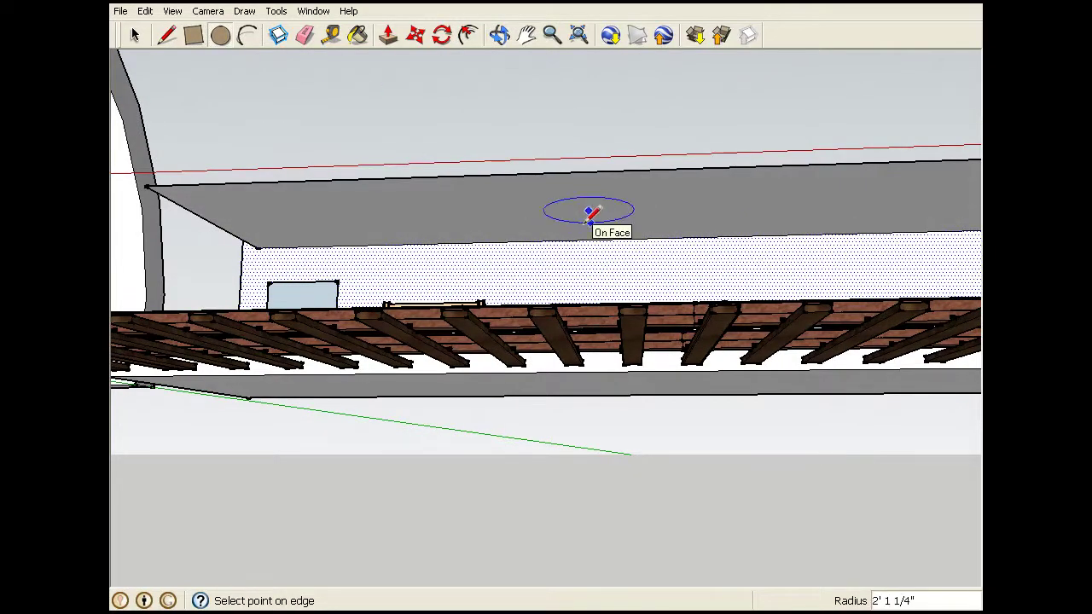
pyautogui.click(587, 219)
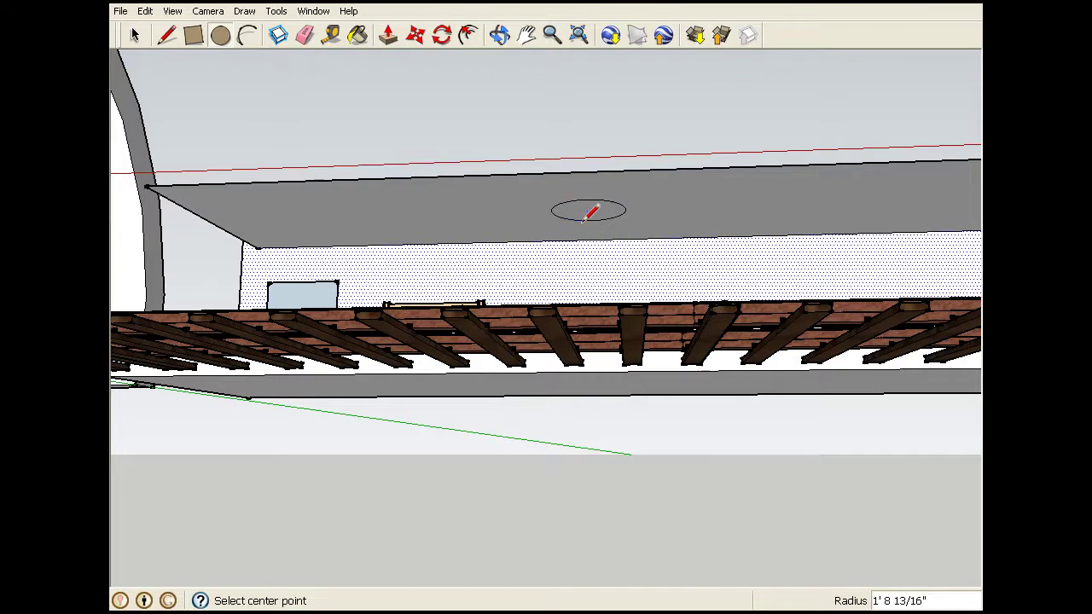
pyautogui.click(390, 34)
pyautogui.moveTo(587, 215); pyautogui.dragTo(585, 363)
pyautogui.click(499, 34)
pyautogui.moveTo(463, 125); pyautogui.dragTo(287, 307)
# Search 3D Warehouse for 'man' and place the red-shirted figure on the platform past the pillar
pyautogui.click(698, 35)
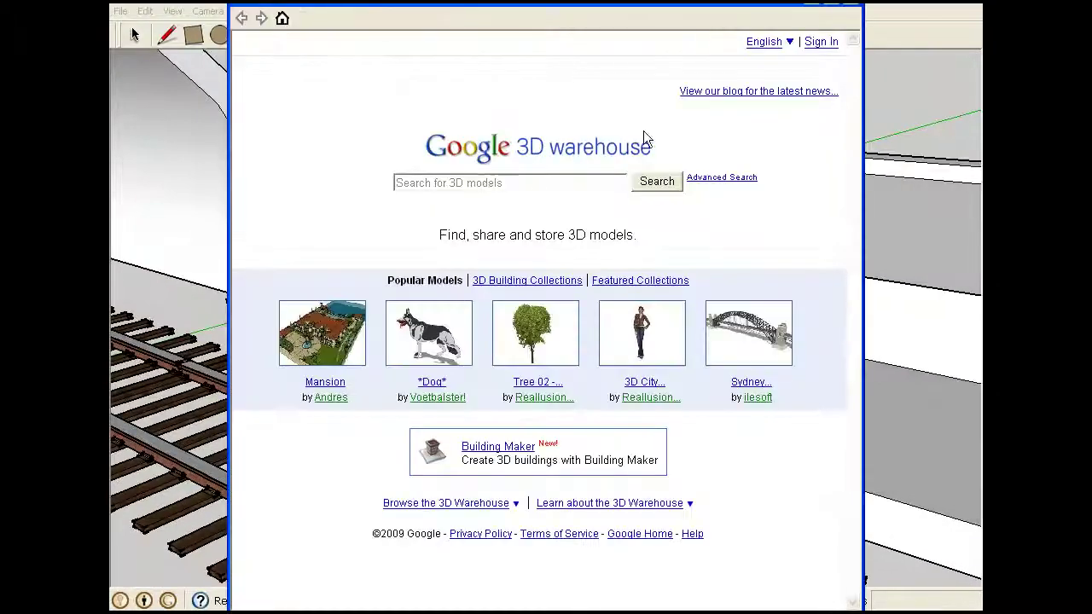
pyautogui.click(475, 180)
pyautogui.write('man')
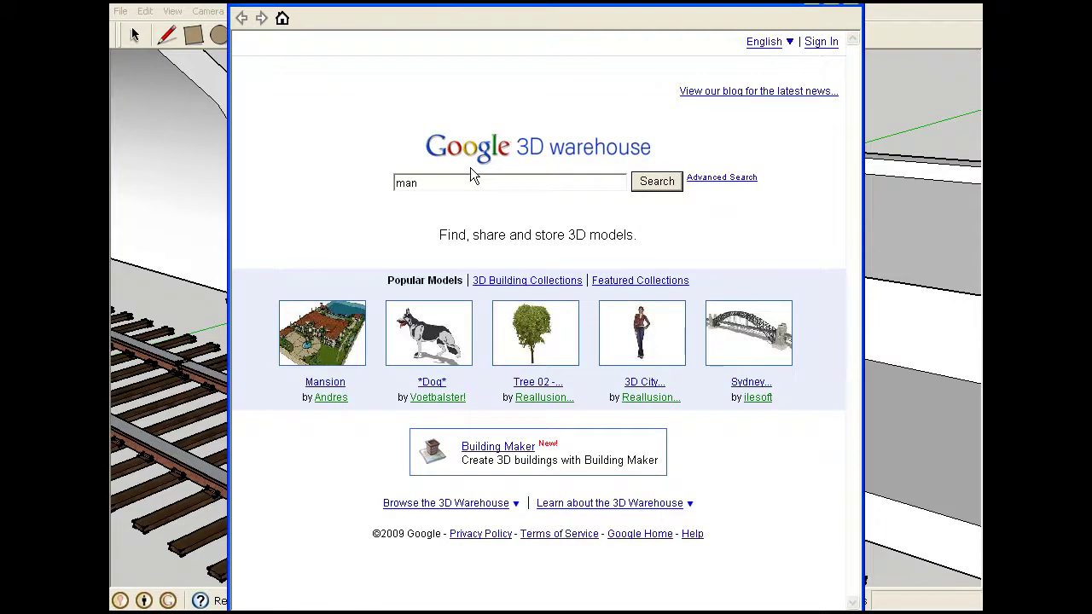
pyautogui.press('Return')
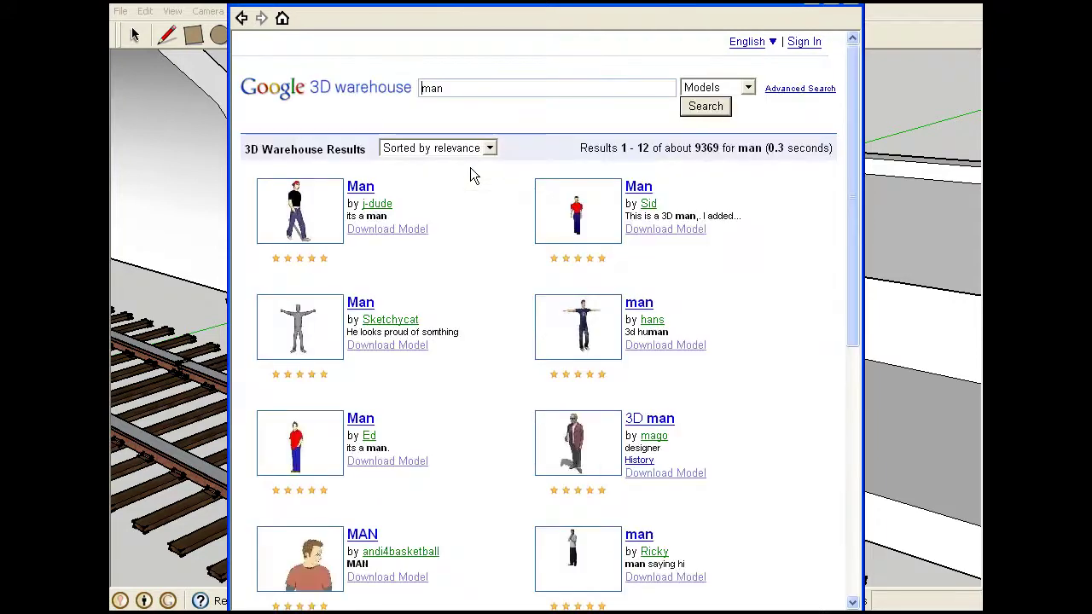
pyautogui.click(387, 461)
pyautogui.click(483, 333)
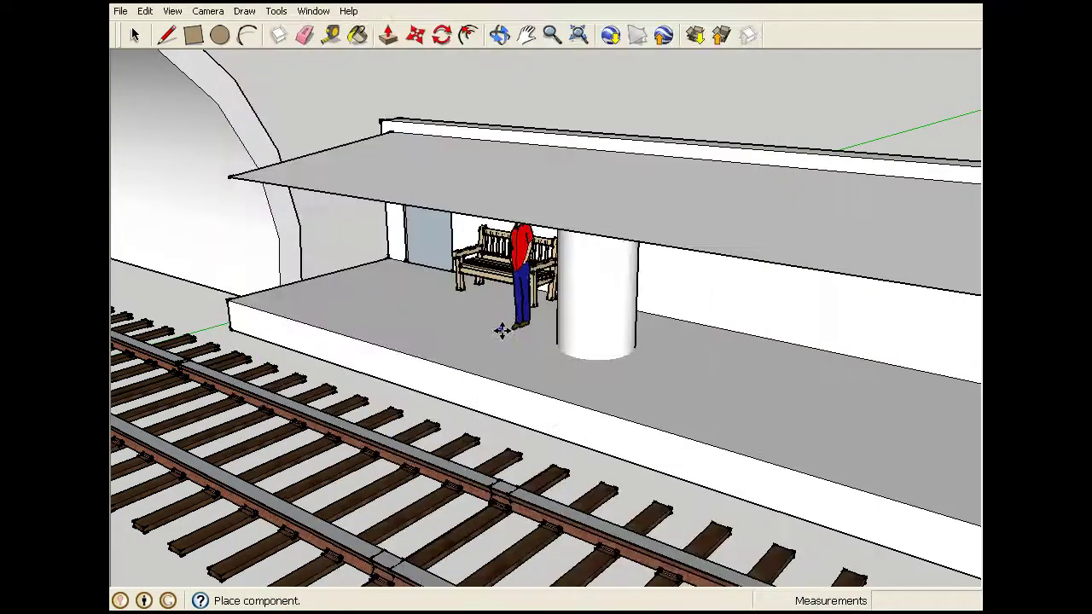
pyautogui.click(680, 391)
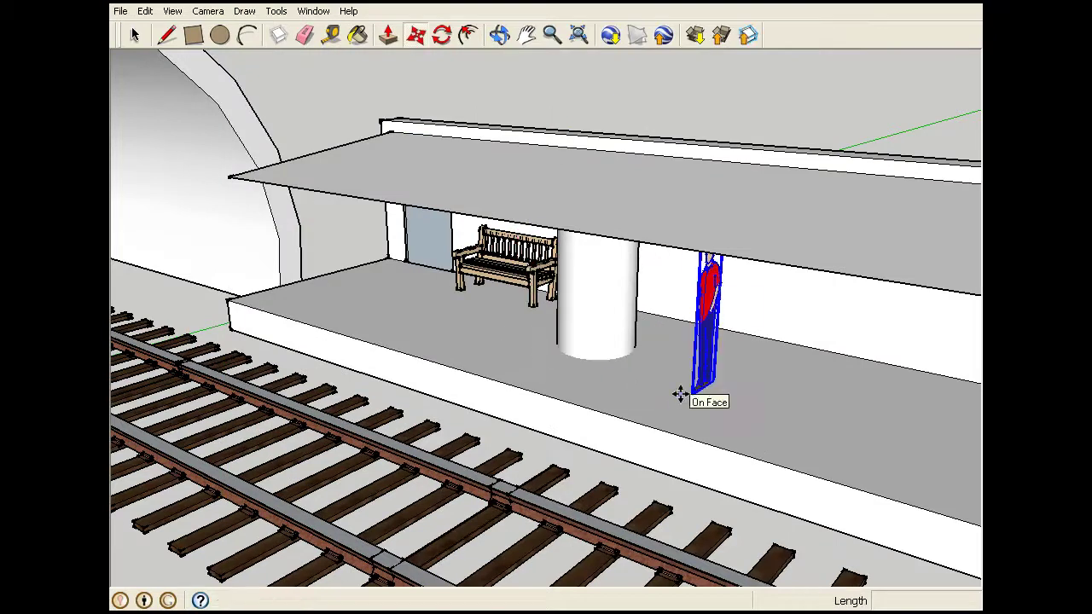
# Inspect the figure from another angle, then zoom and orbit out to show the whole station
pyautogui.click(500, 34)
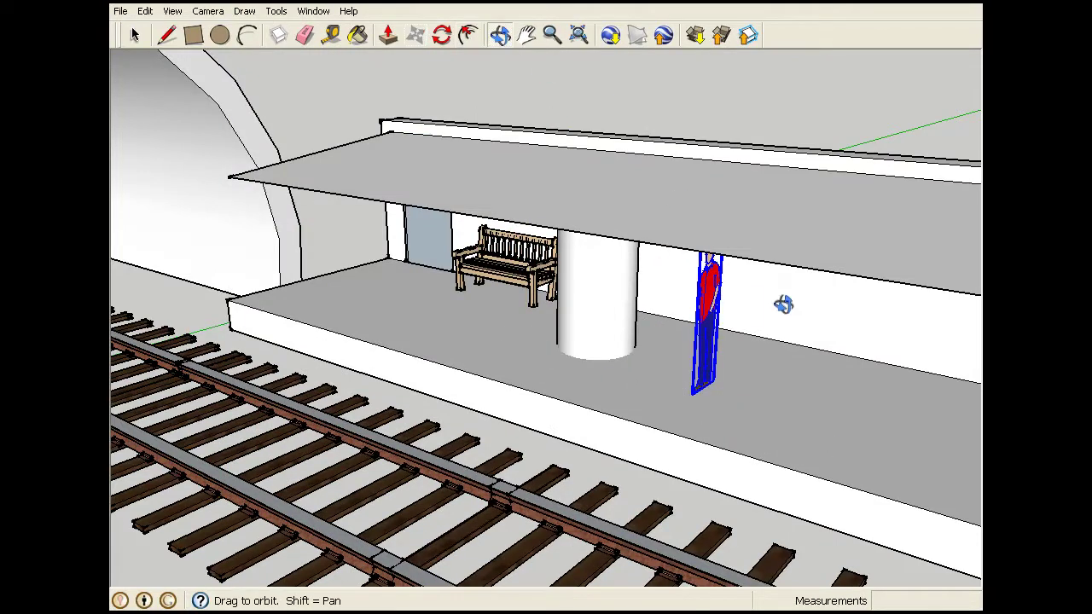
pyautogui.moveTo(780, 305); pyautogui.dragTo(580, 281)
pyautogui.click(135, 34)
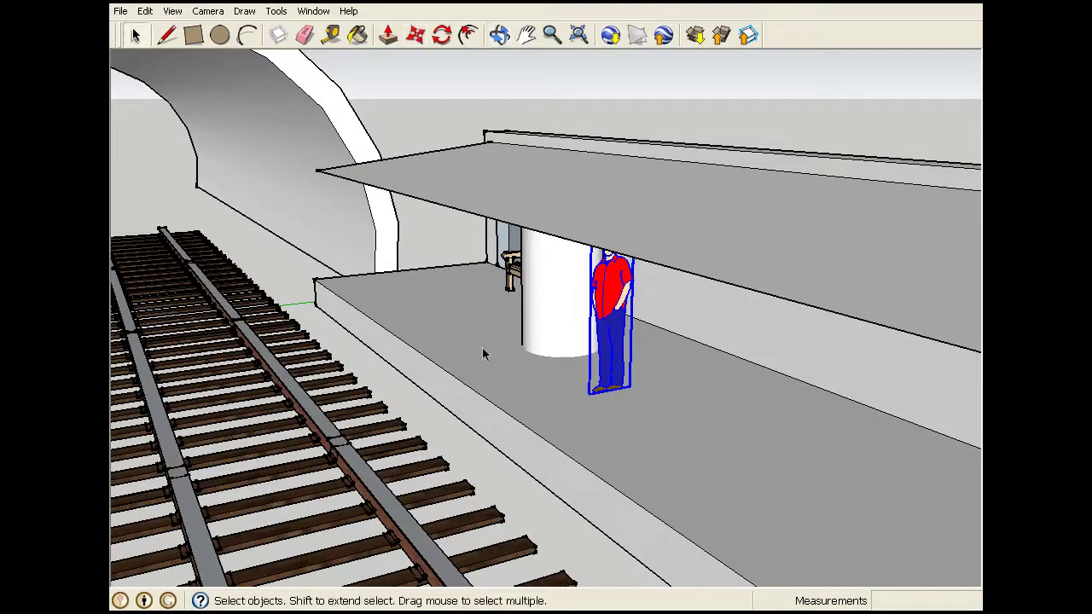
pyautogui.doubleClick(491, 373)
pyautogui.click(482, 420)
pyautogui.scroll(-5, 480, 414)
pyautogui.moveTo(480, 415); pyautogui.dragTo(592, 222, button='middle')
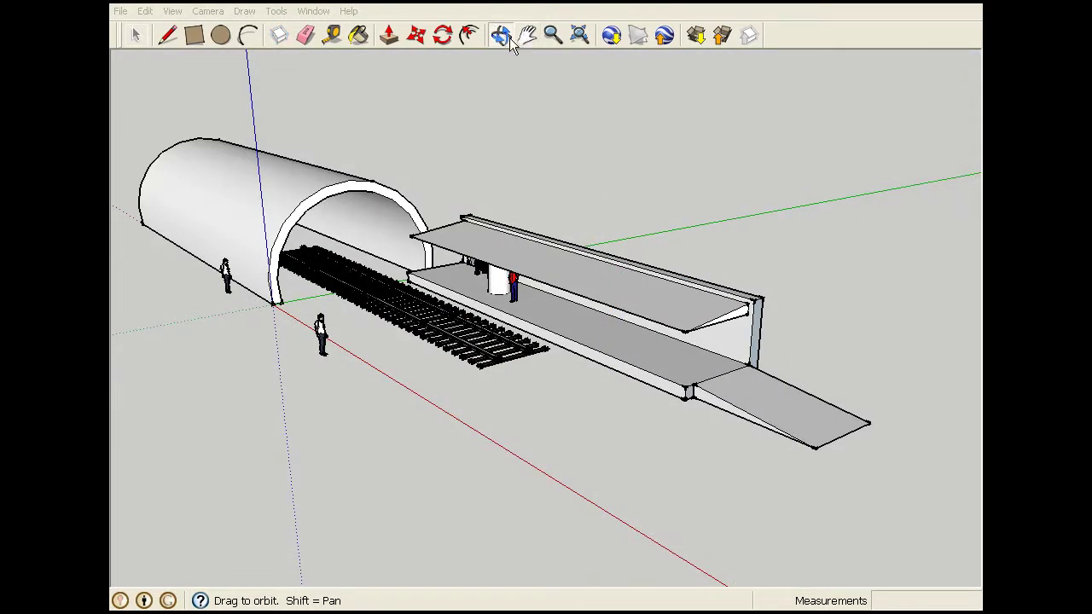
# Pave the platform floor, front face and ramp with Asphalt_Stamped_Brick
pyautogui.click(358, 35)
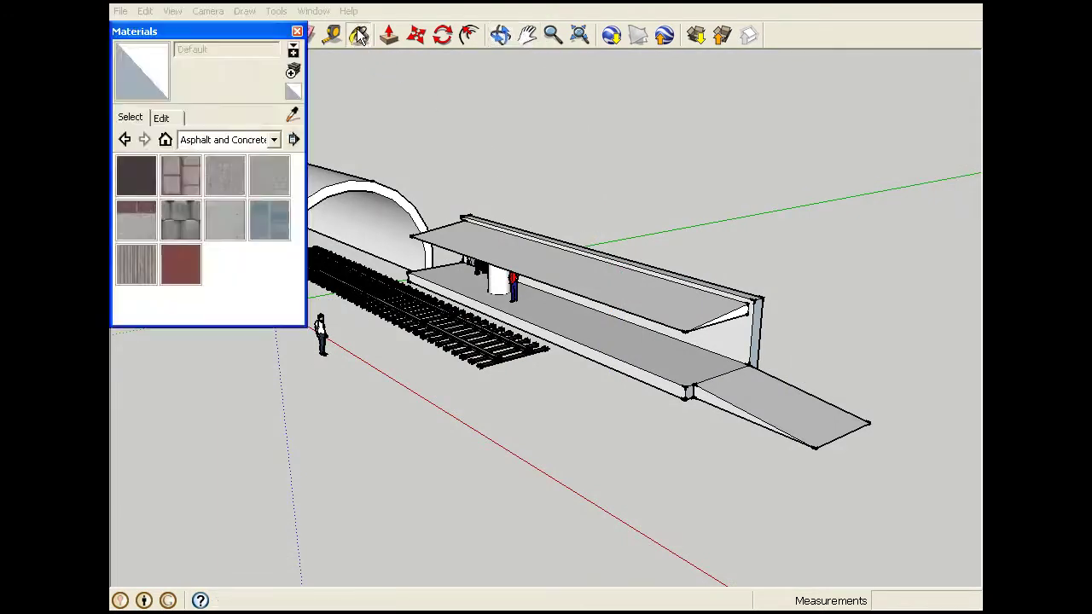
pyautogui.click(170, 187)
pyautogui.click(539, 322)
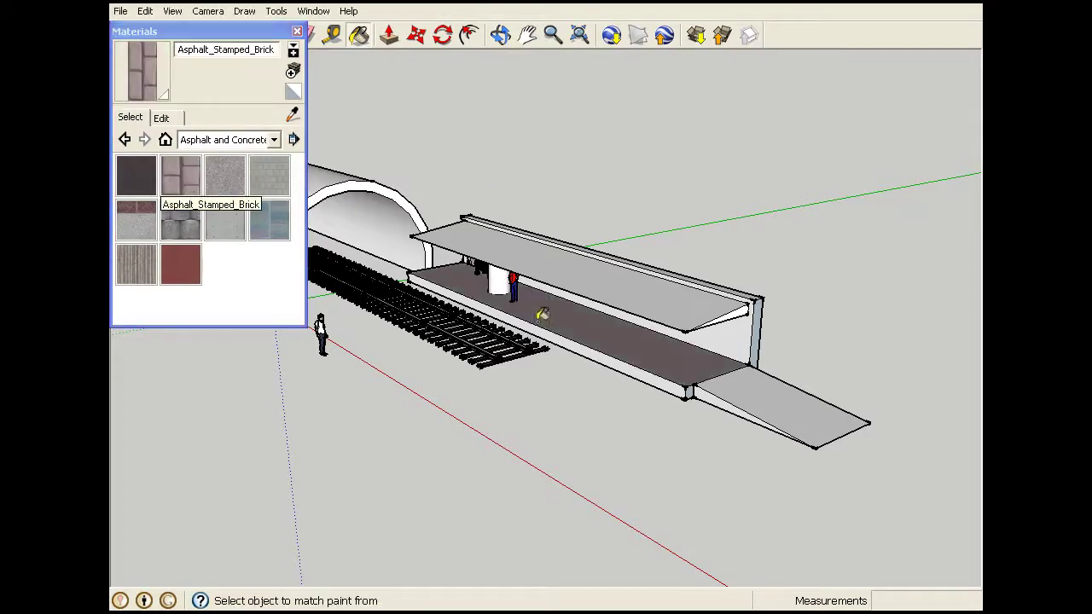
pyautogui.click(597, 357)
pyautogui.click(771, 397)
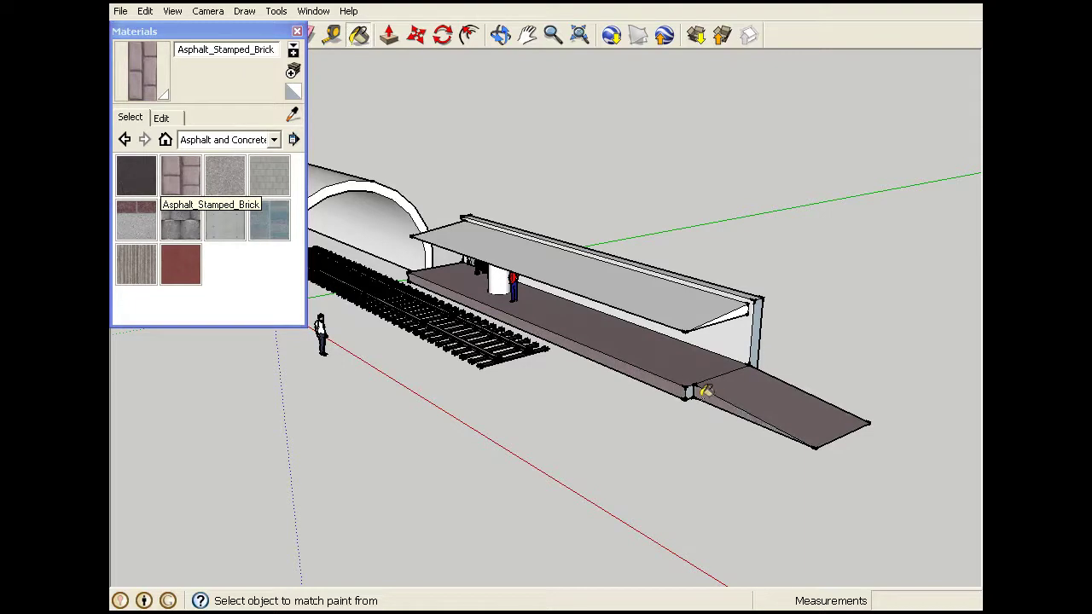
# Face the back wall's end and long outer side with Brick_Antique
pyautogui.click(274, 140)
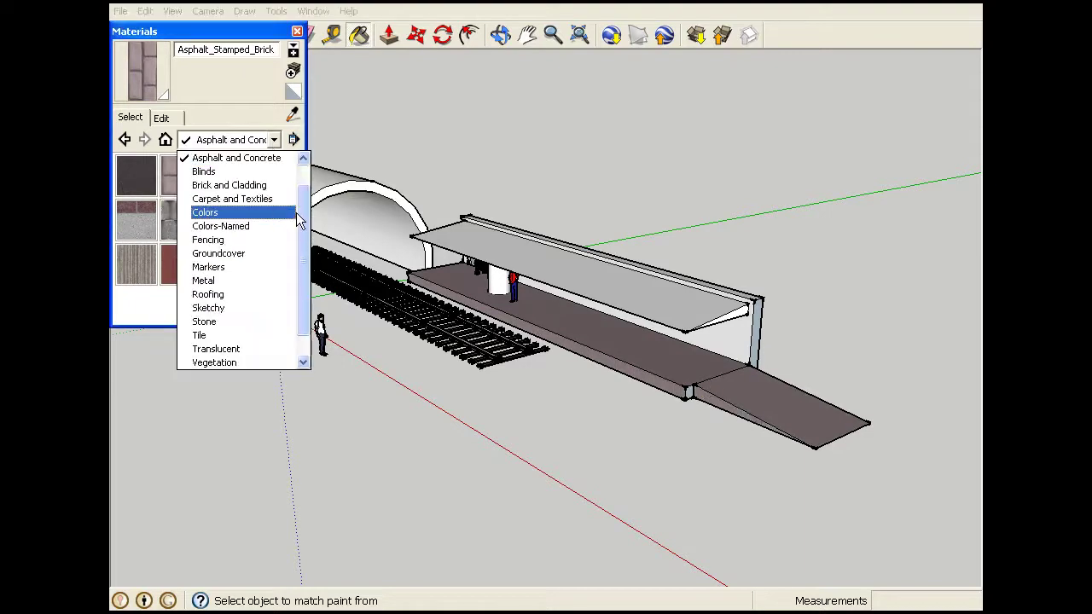
pyautogui.click(244, 212)
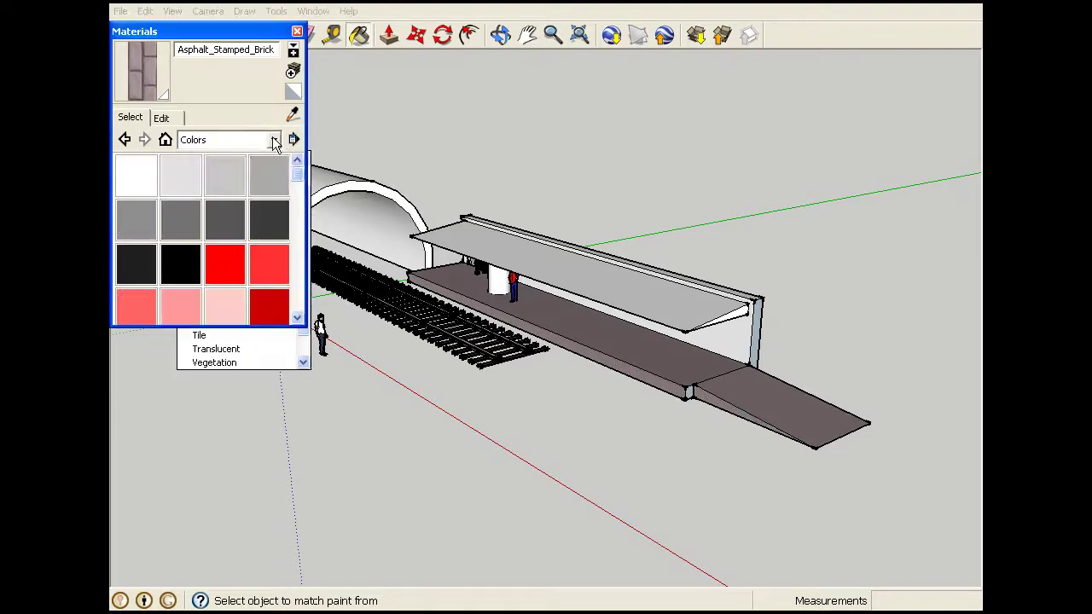
pyautogui.click(274, 140)
pyautogui.click(229, 158)
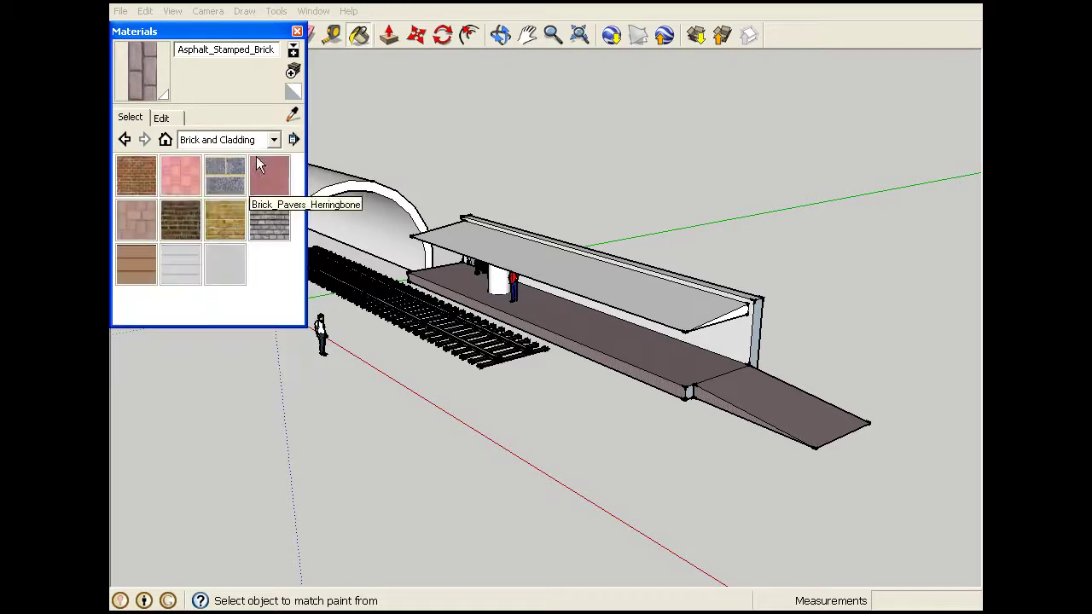
pyautogui.click(137, 176)
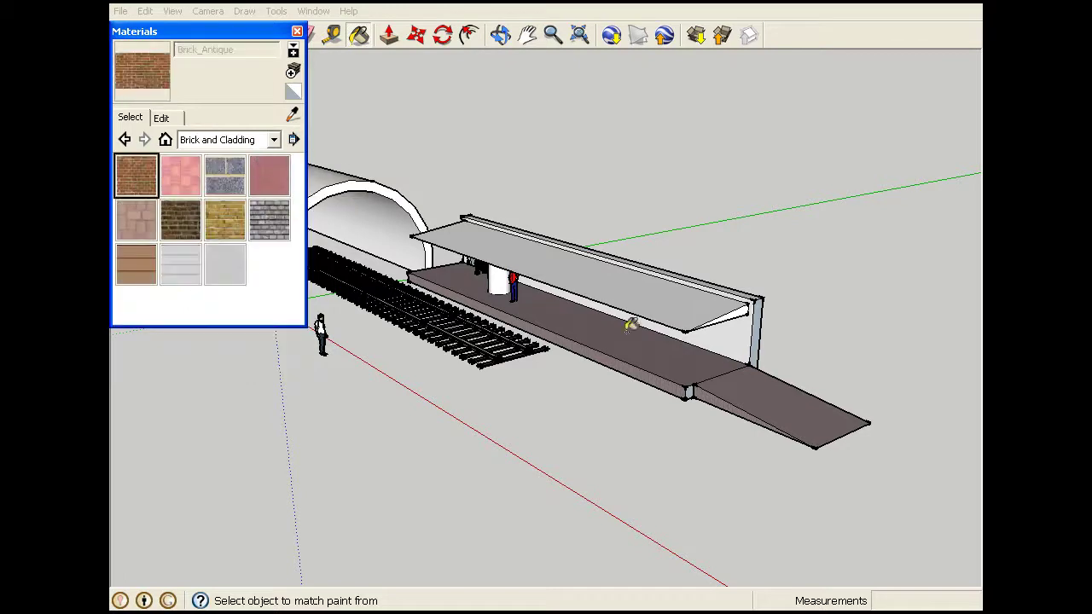
pyautogui.click(761, 330)
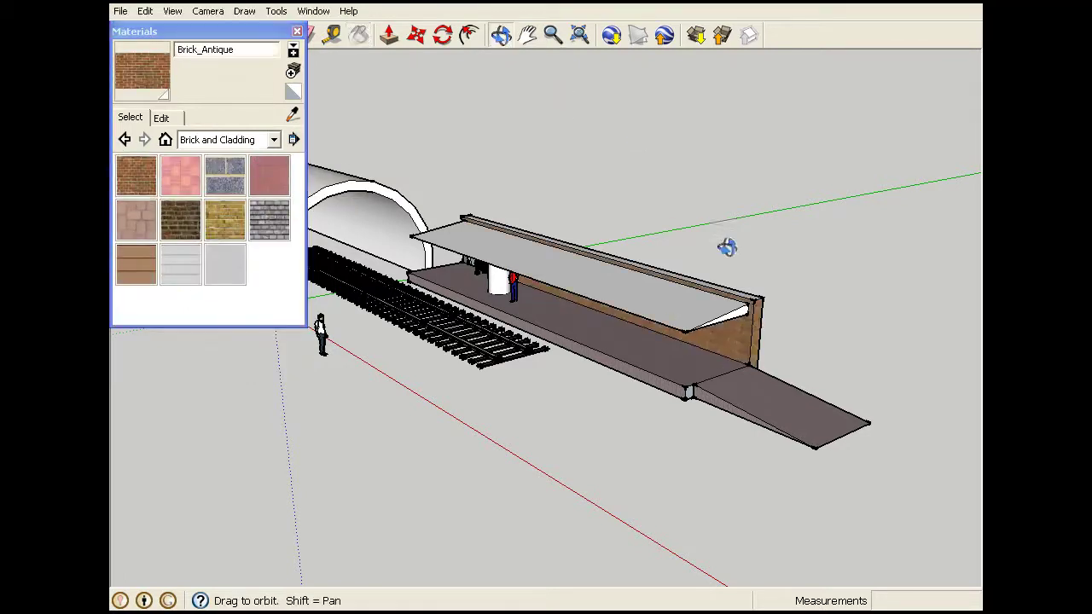
pyautogui.moveTo(652, 245); pyautogui.dragTo(446, 249)
pyautogui.click(136, 176)
pyautogui.click(413, 271)
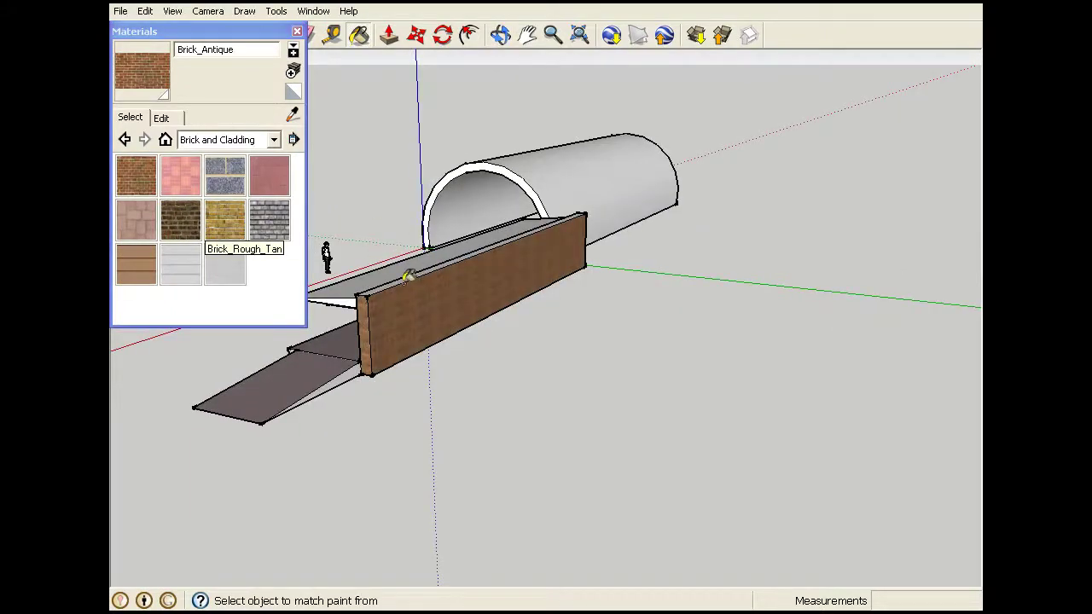
# Cover the canopy top with dark Roofing_Shingles_GAF_Estates and close the Materials panel
pyautogui.click(274, 140)
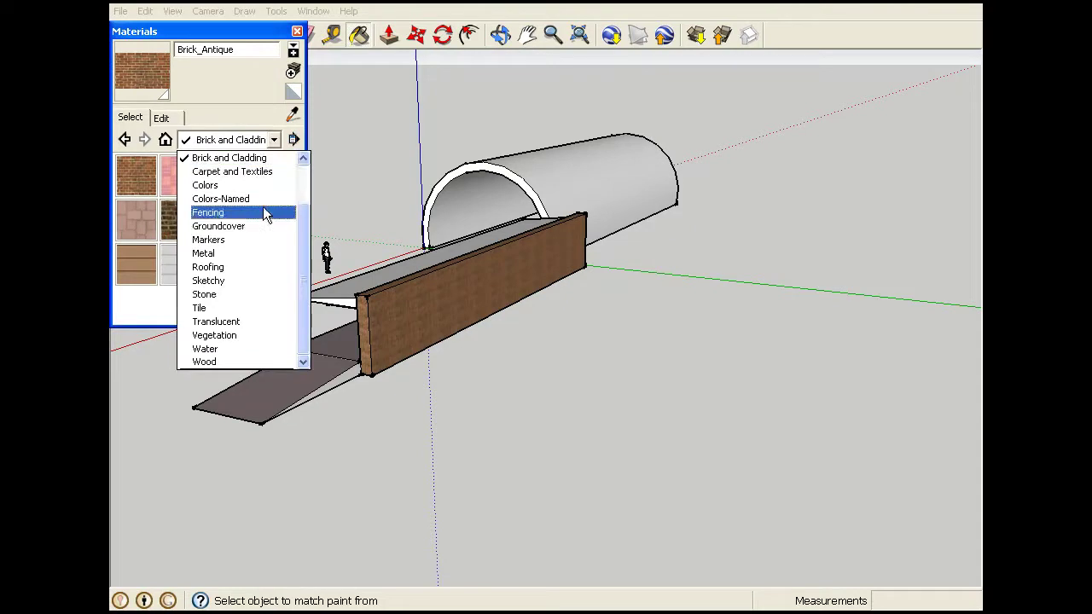
pyautogui.click(244, 267)
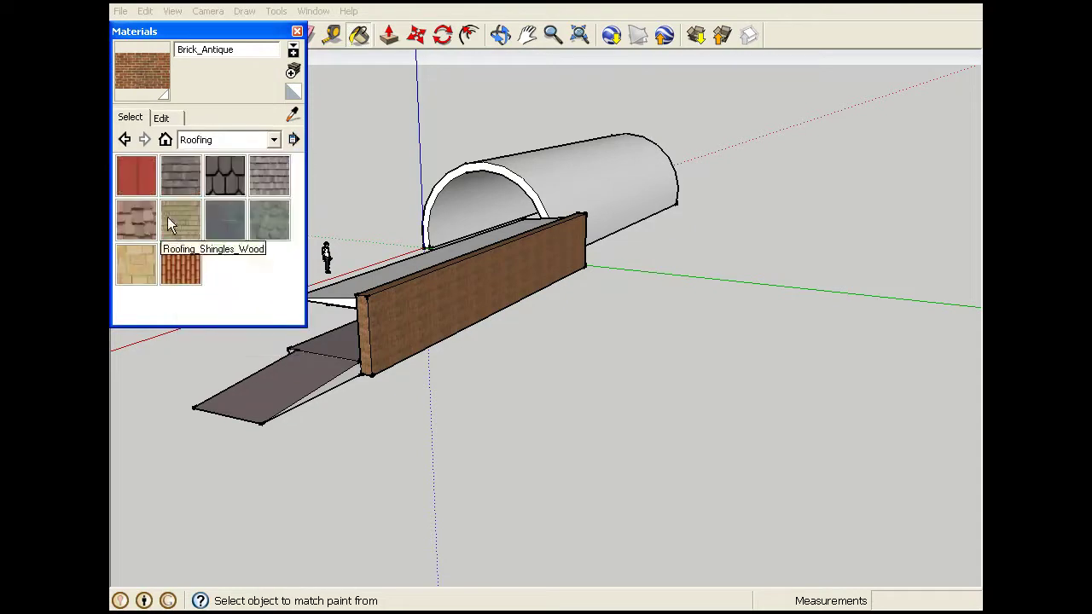
pyautogui.click(224, 181)
pyautogui.click(377, 278)
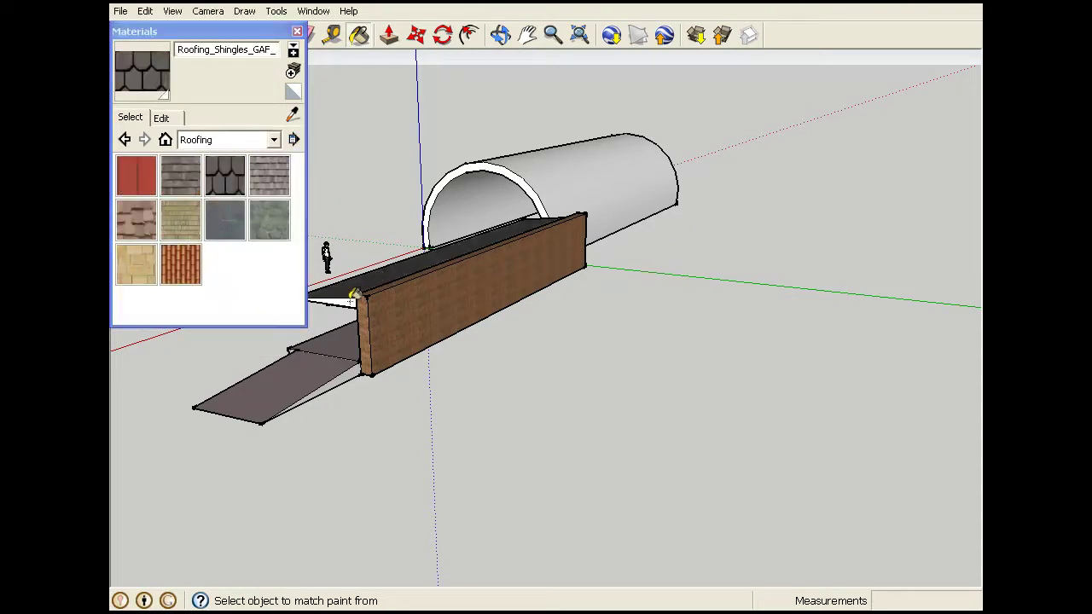
pyautogui.click(296, 31)
pyautogui.click(501, 34)
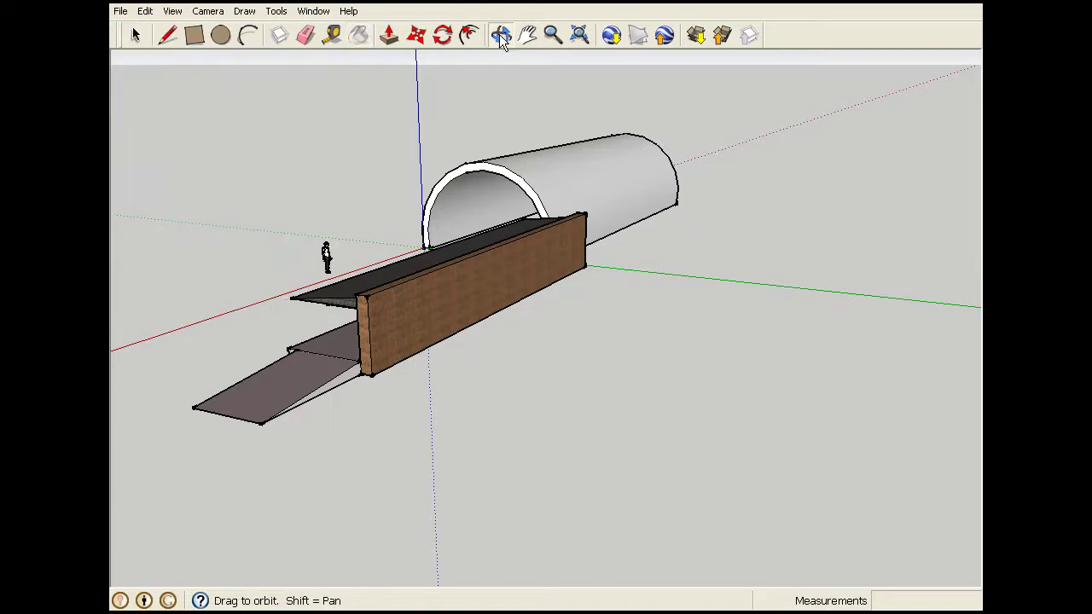
# Search 3D Warehouse for 'train' and place a British Rail carriage inside the tunnel
pyautogui.moveTo(471, 97); pyautogui.dragTo(613, 330)
pyautogui.click(696, 36)
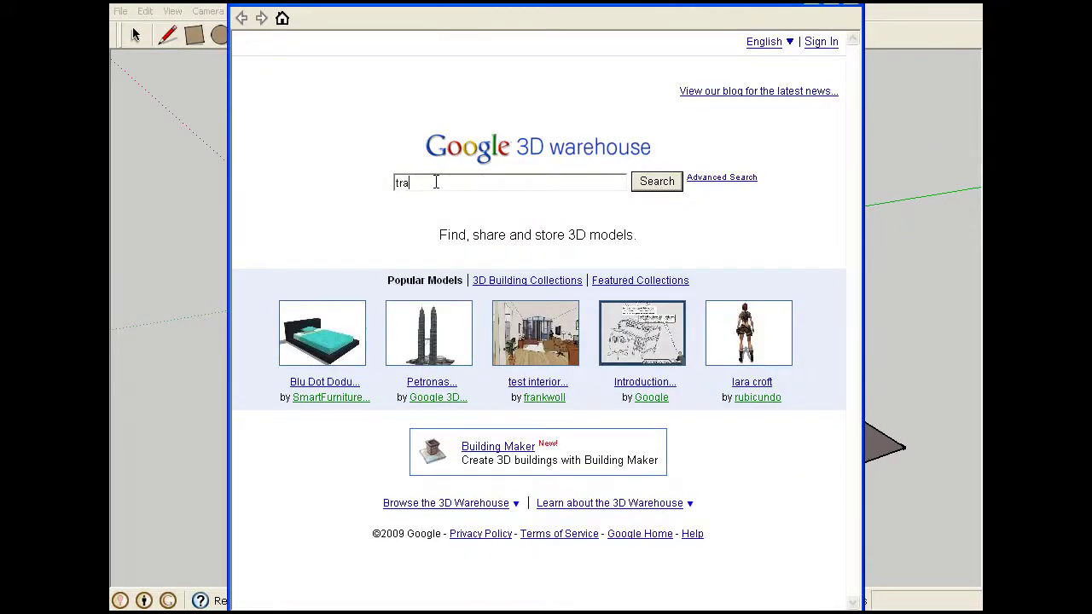
pyautogui.press('Return')
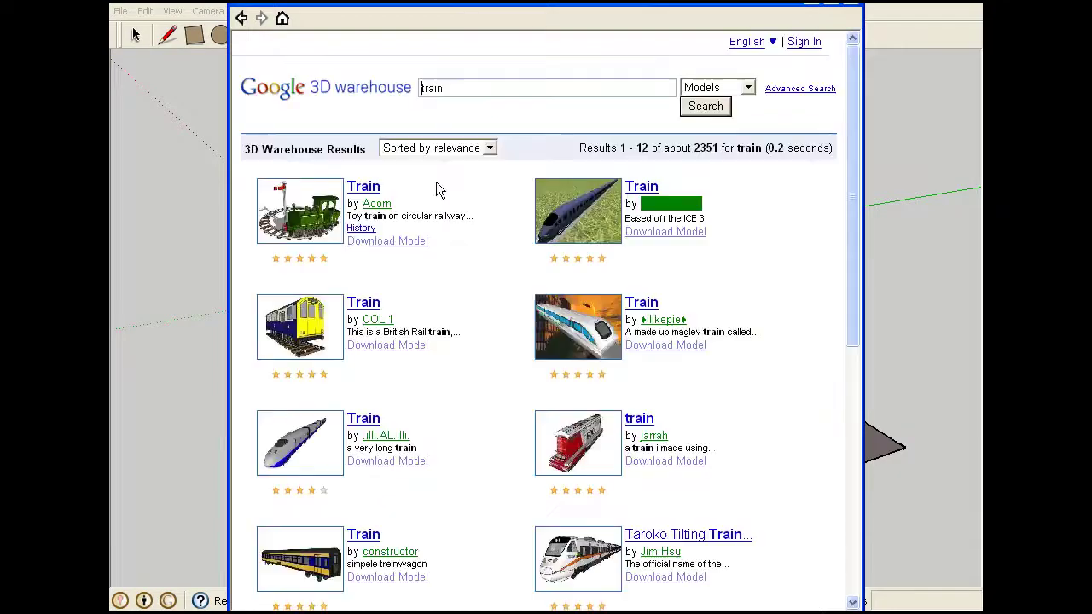
pyautogui.click(395, 348)
pyautogui.click(466, 326)
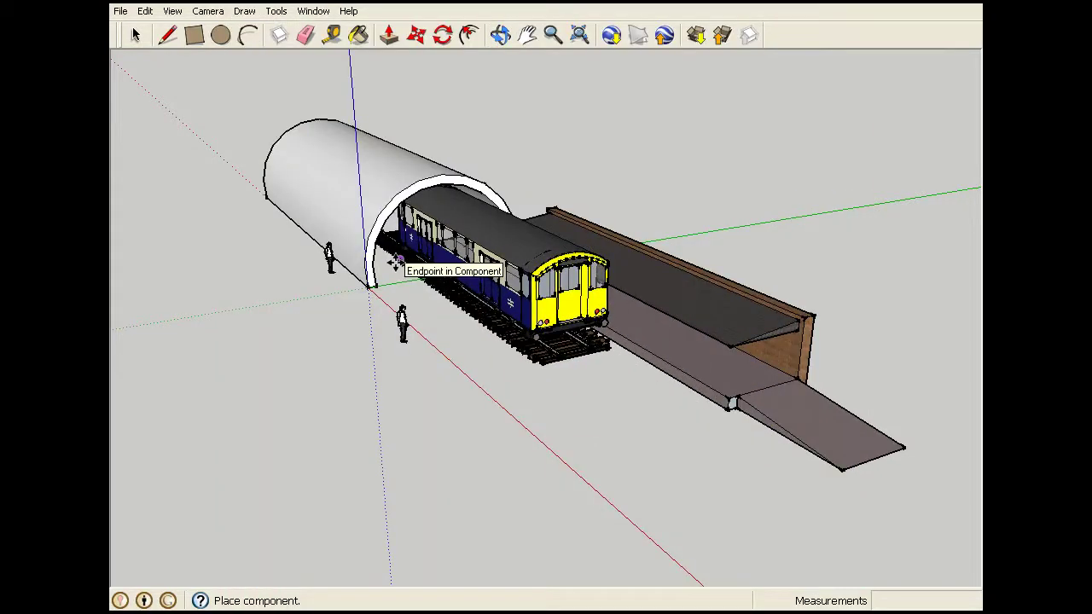
pyautogui.click(395, 263)
# Load a second British Rail carriage and set it behind the first on the tracks
pyautogui.click(695, 35)
pyautogui.click(434, 187)
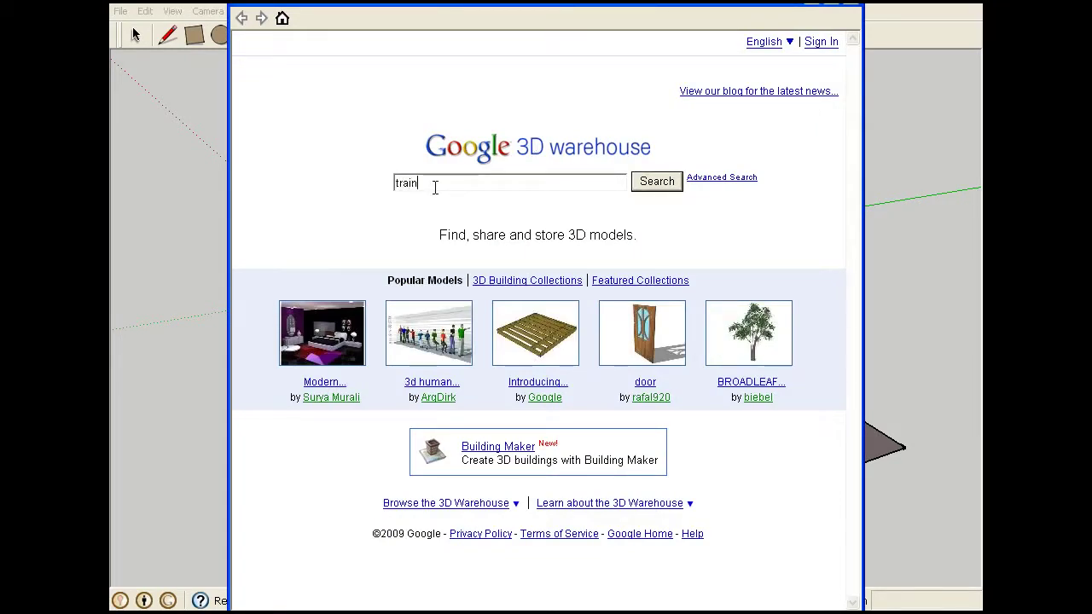
pyautogui.press('Return')
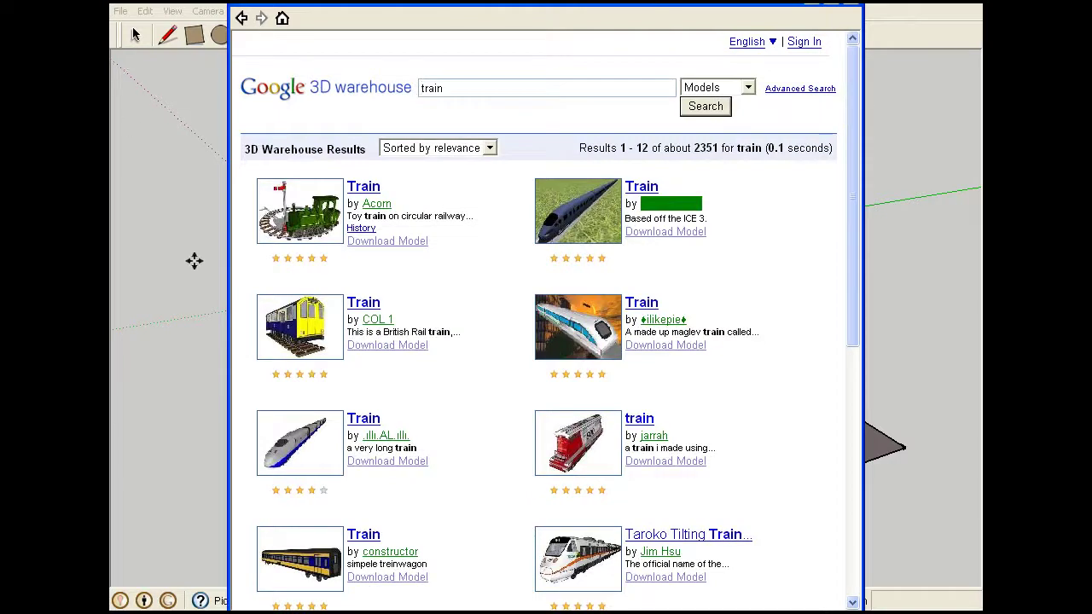
pyautogui.click(403, 350)
pyautogui.click(480, 331)
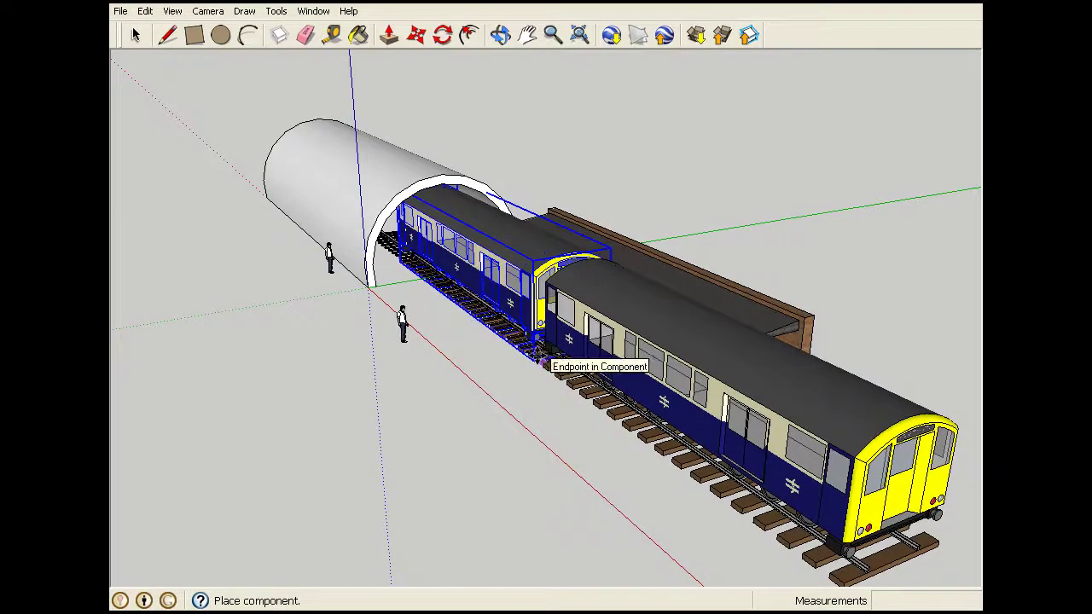
pyautogui.click(536, 350)
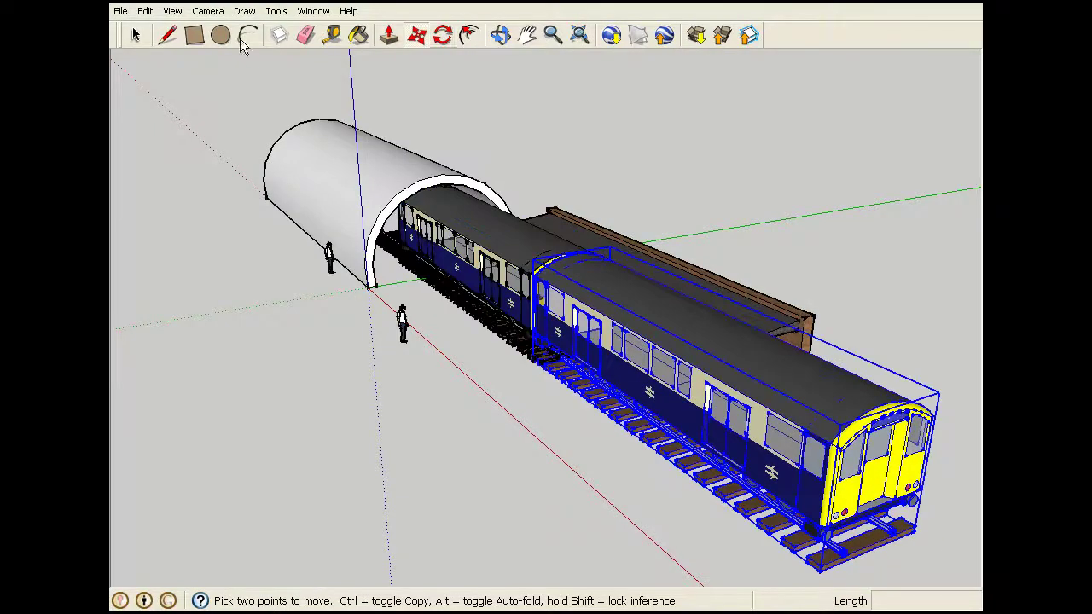
pyautogui.click(139, 34)
pyautogui.click(248, 310)
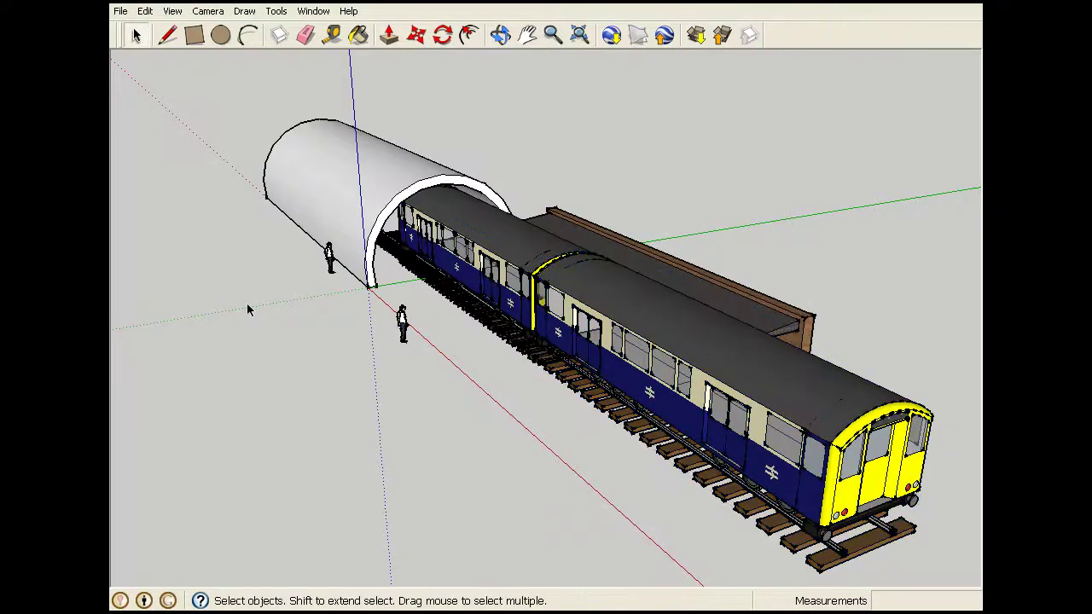
# Orbit toward the train's yellow front, then load a third British Rail carriage at its end
pyautogui.click(693, 34)
pyautogui.hotkey('alt', 'F4')
pyautogui.click(501, 34)
pyautogui.moveTo(637, 296); pyautogui.dragTo(648, 375)
pyautogui.click(695, 34)
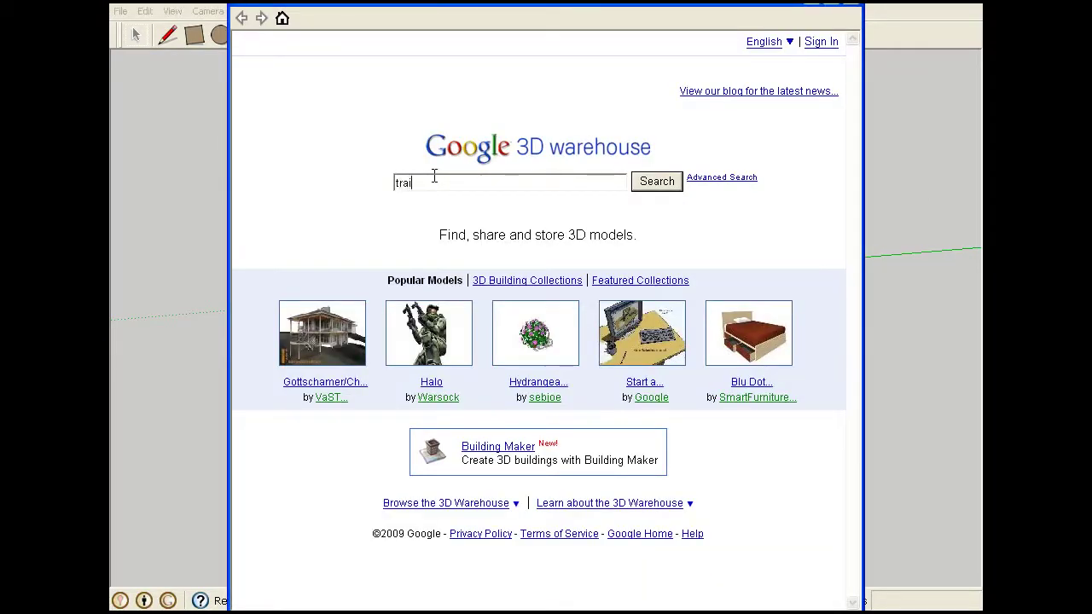
pyautogui.press('Return')
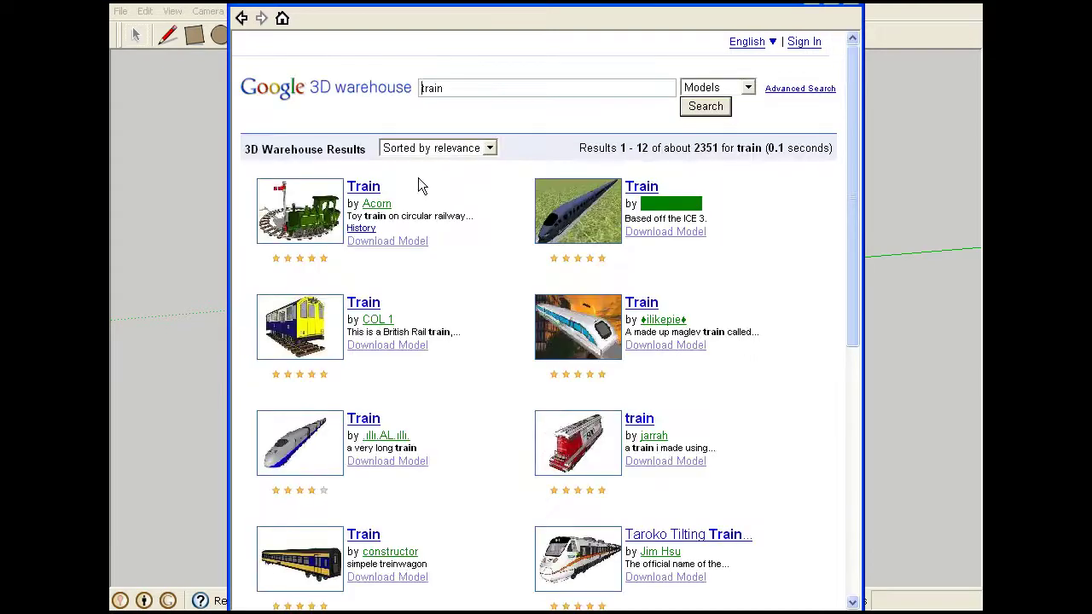
pyautogui.click(414, 347)
pyautogui.click(466, 330)
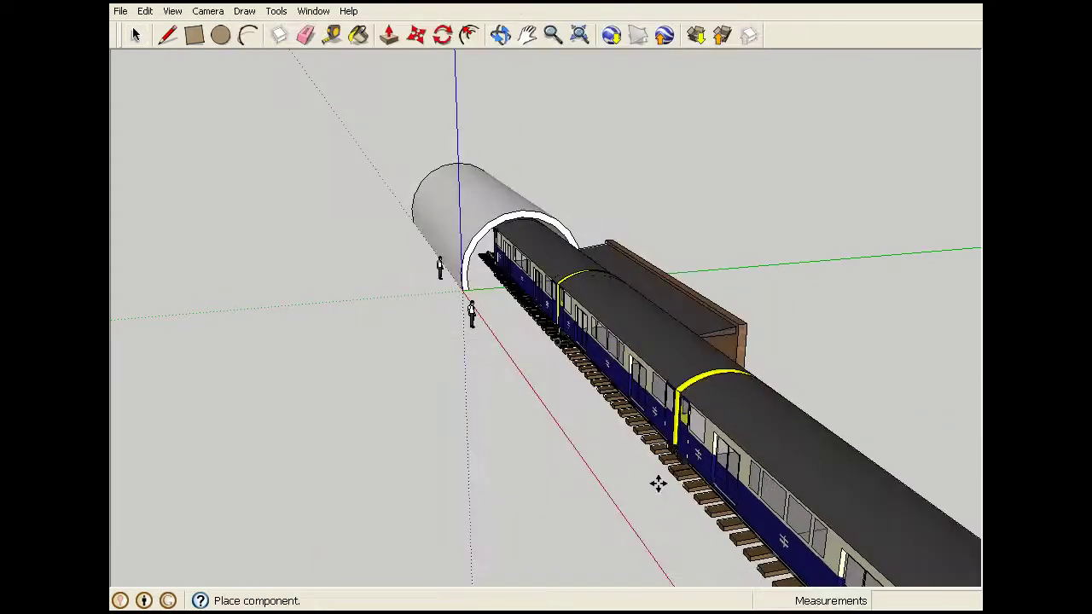
pyautogui.click(654, 481)
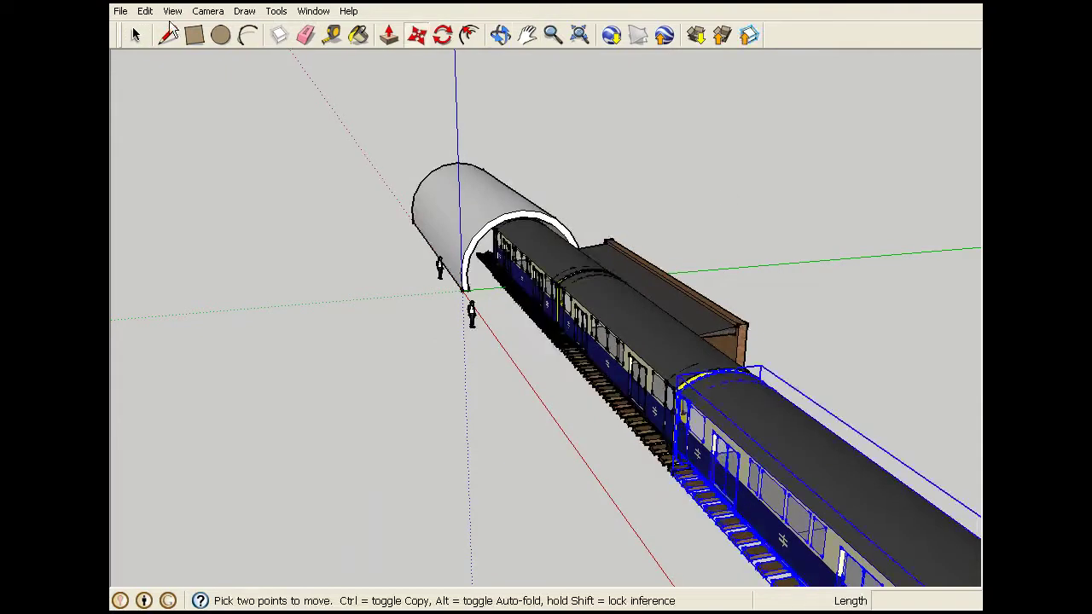
pyautogui.click(135, 34)
pyautogui.click(281, 214)
# Orbit around the tunnel to inspect the full three-carriage train from above and beside
pyautogui.click(501, 34)
pyautogui.moveTo(657, 162); pyautogui.dragTo(522, 156)
pyautogui.moveTo(641, 170); pyautogui.dragTo(705, 218)
pyautogui.scroll(2, 574, 223)
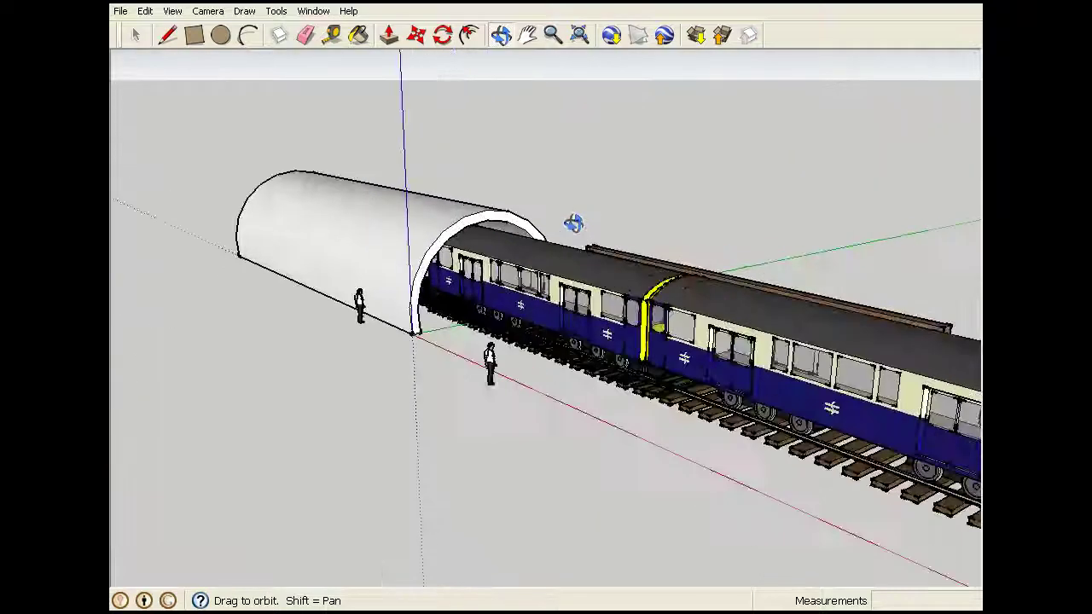
pyautogui.moveTo(722, 279); pyautogui.dragTo(447, 253)
pyautogui.moveTo(500, 276); pyautogui.dragTo(606, 292)
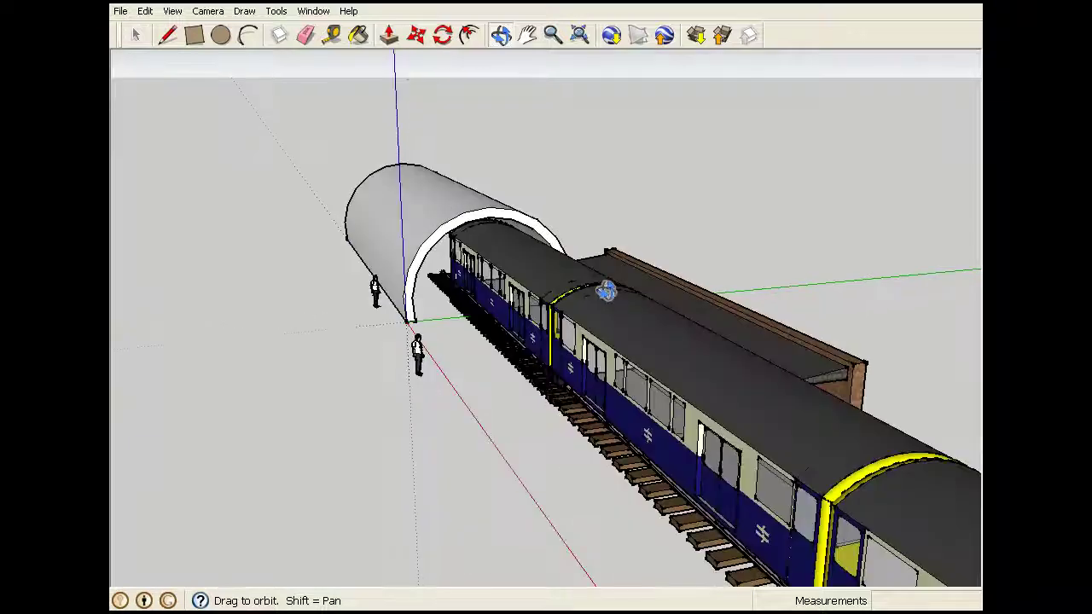